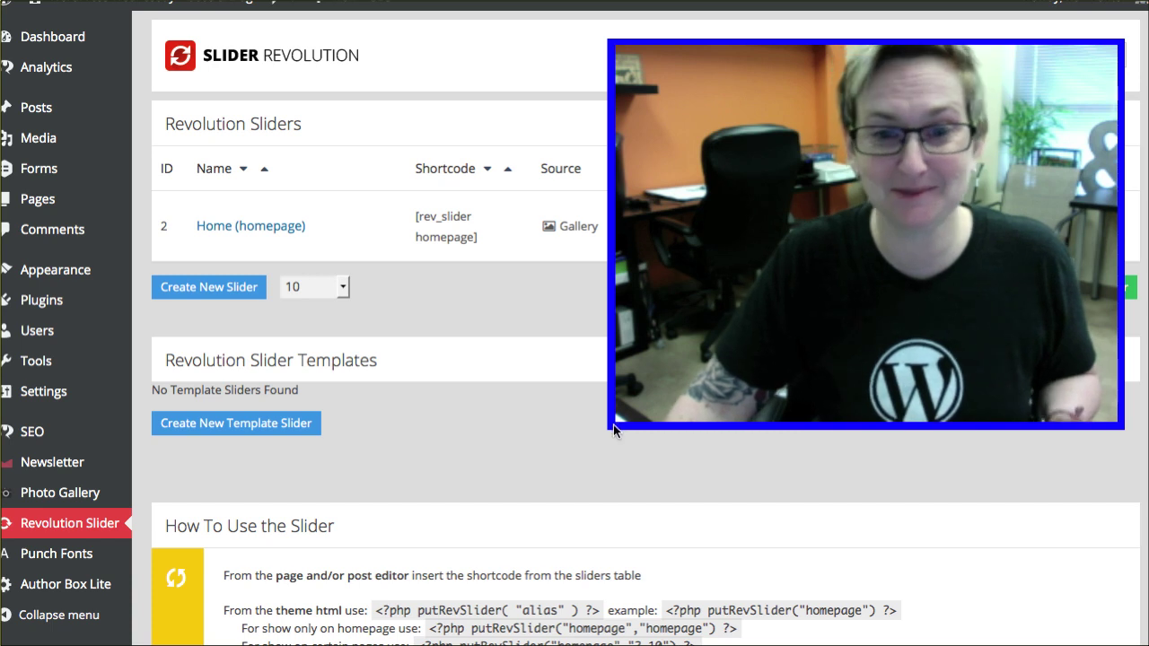
Step: Open the theme file editor of the WordPress site
left_click_drag(613, 425, 727, 317)
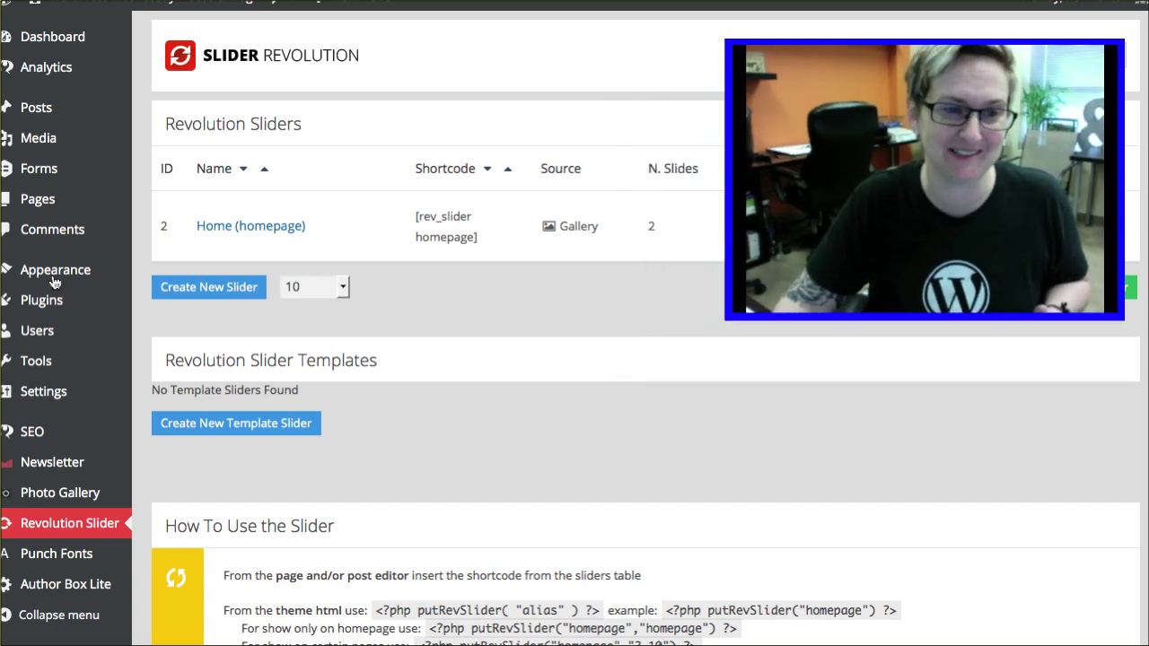
mouse_move(76, 281)
left_click(166, 447)
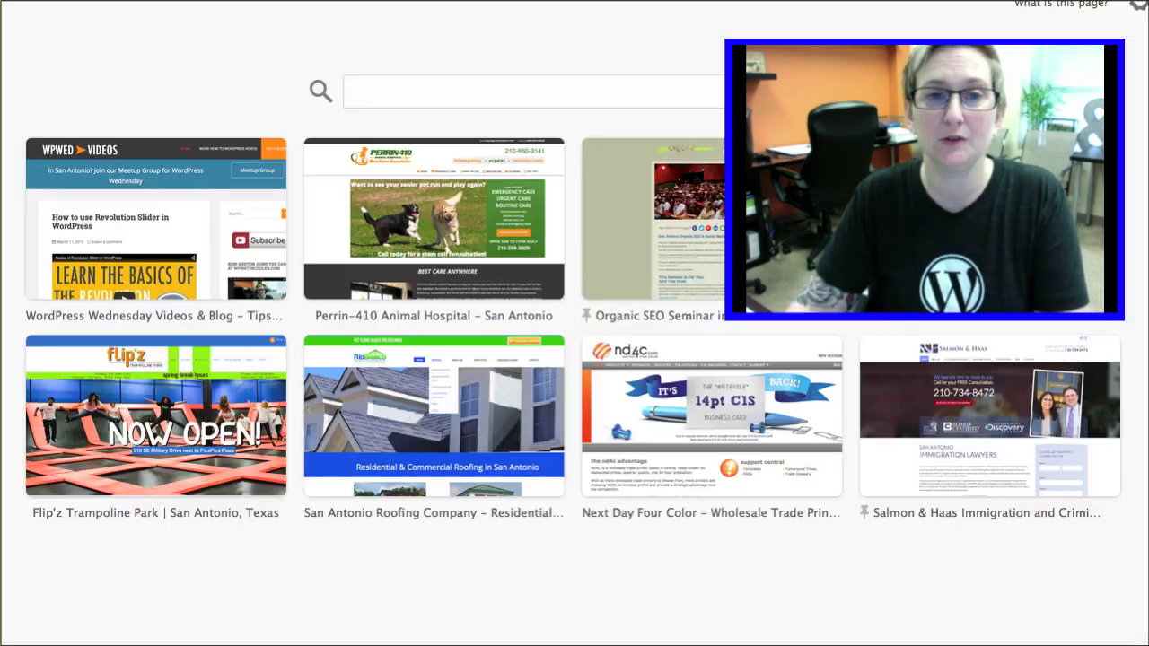
Step: Open wpwed.com in a new browser tab and request the nonexistent address wpwed.com/lkjdlkjad to view the 404 page
type("wpwed.com/wp-admin")
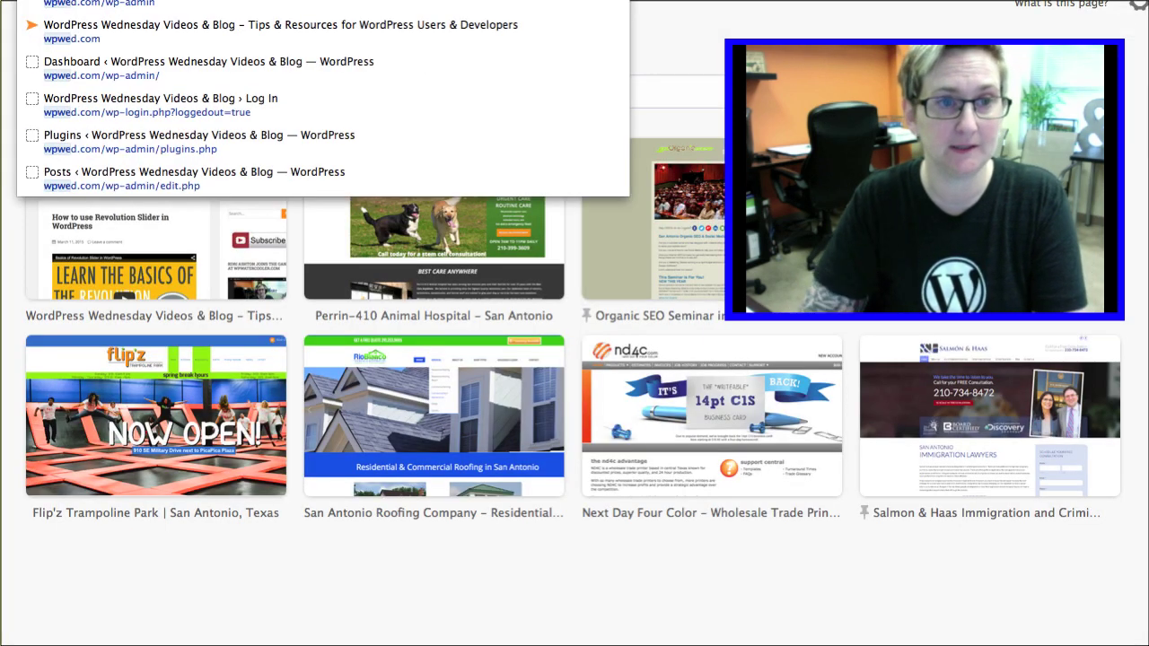
key("Return")
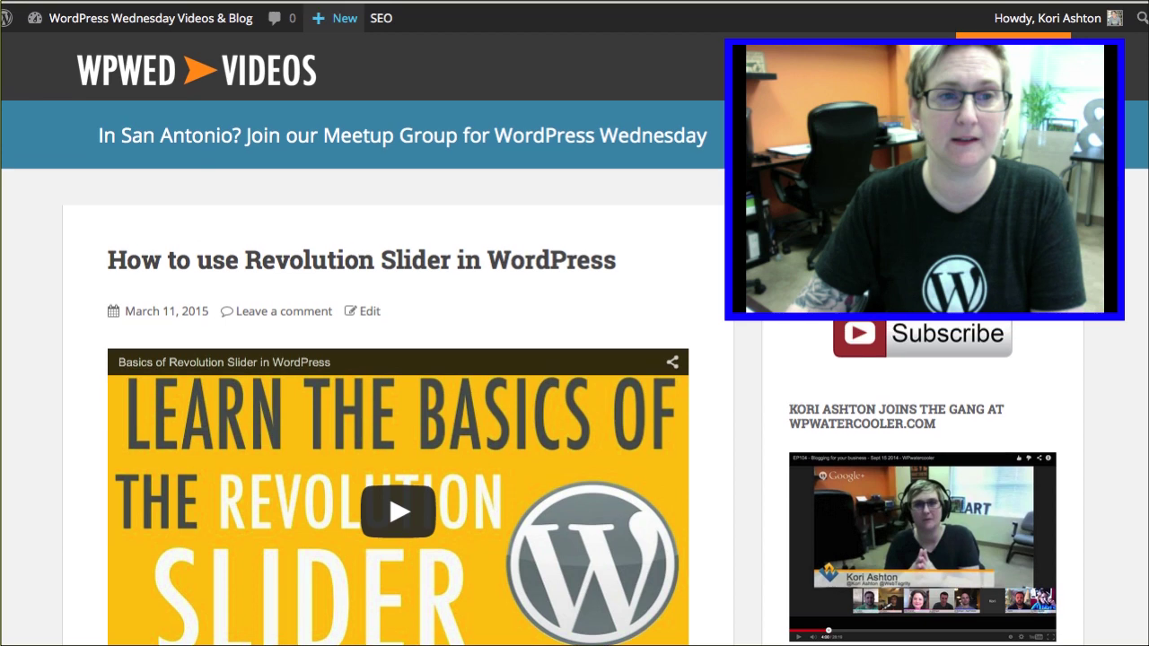
mouse_move(424, 9)
left_click(356, 11)
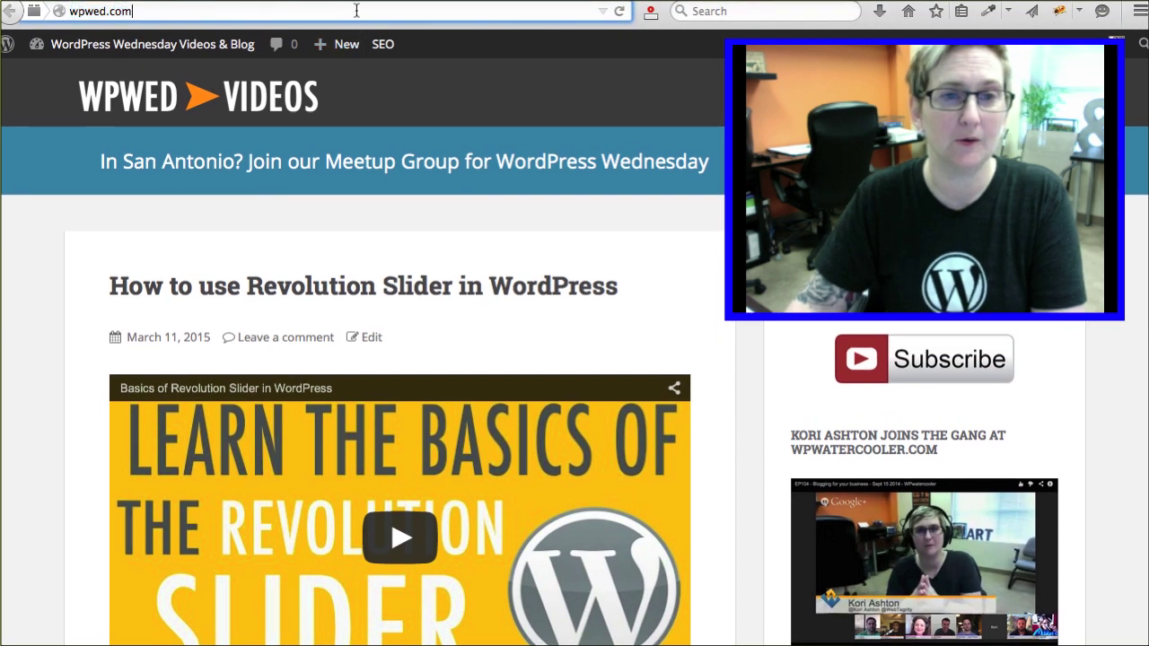
type("/lkjdlk")
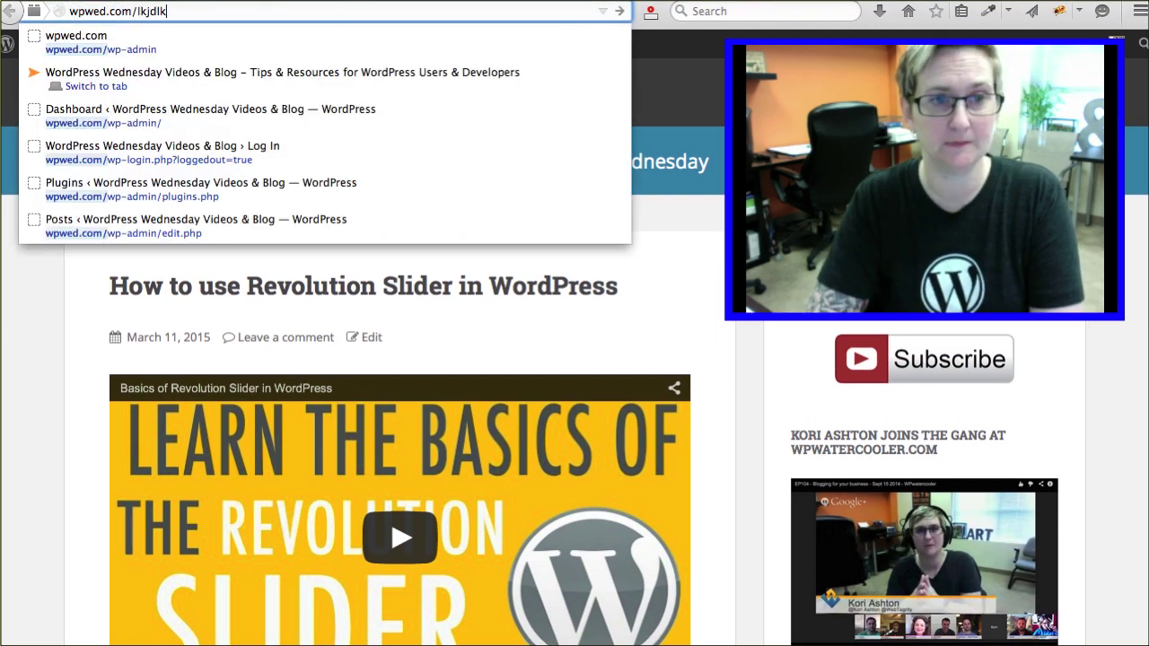
type("jad")
key("Return")
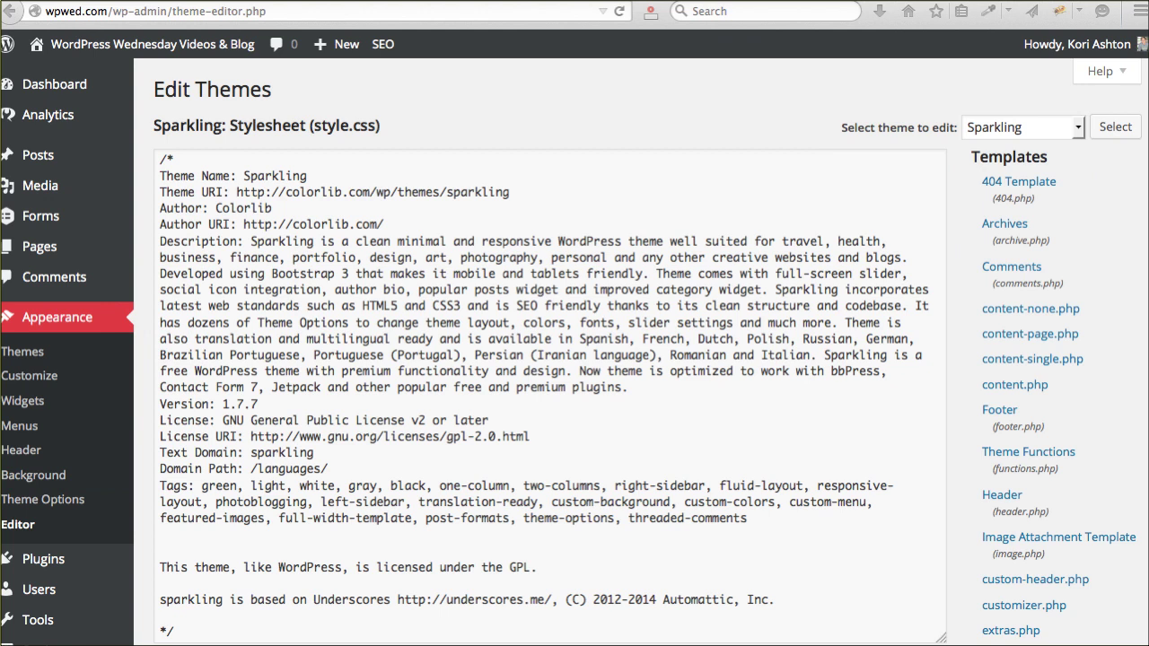
Step: Open the Sparkling theme's 404 Template (404.php) and examine the page-title heading line in its code
left_click(1068, 186)
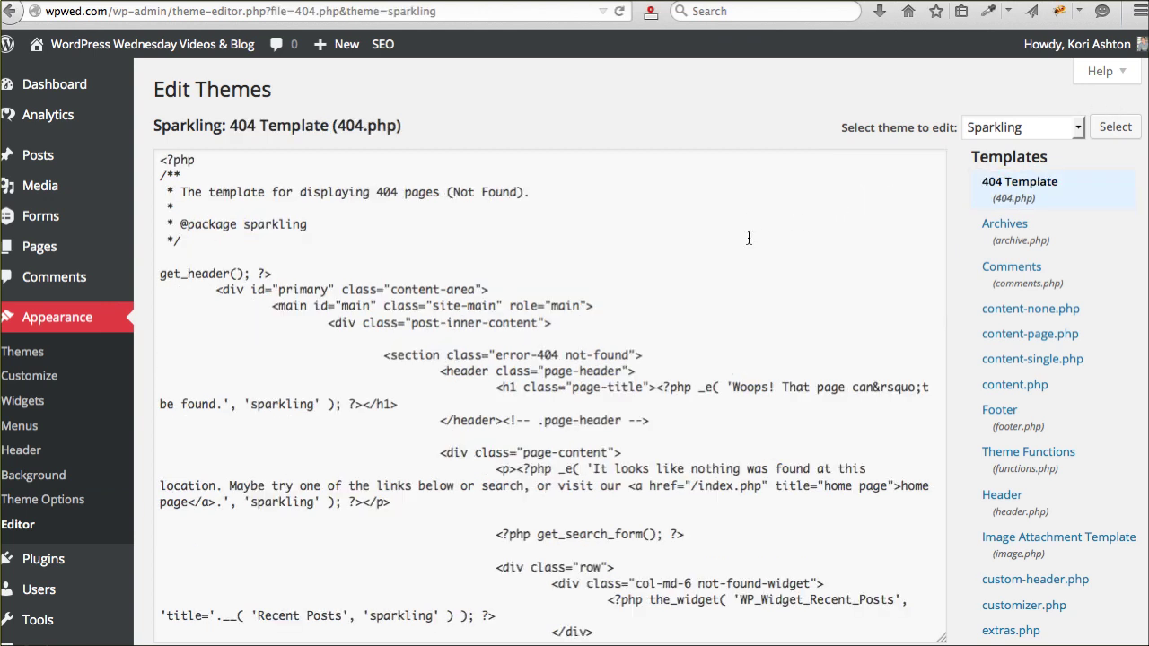
left_click(605, 297)
scroll(593, 302, "down", 3)
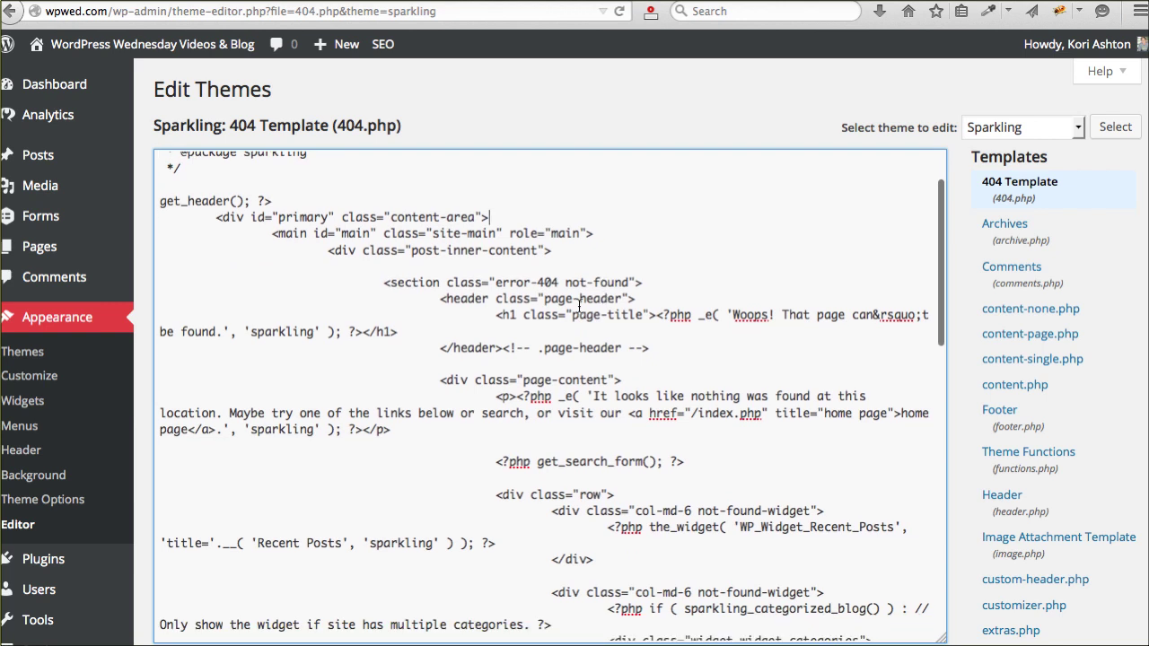
left_click_drag(494, 316, 496, 332)
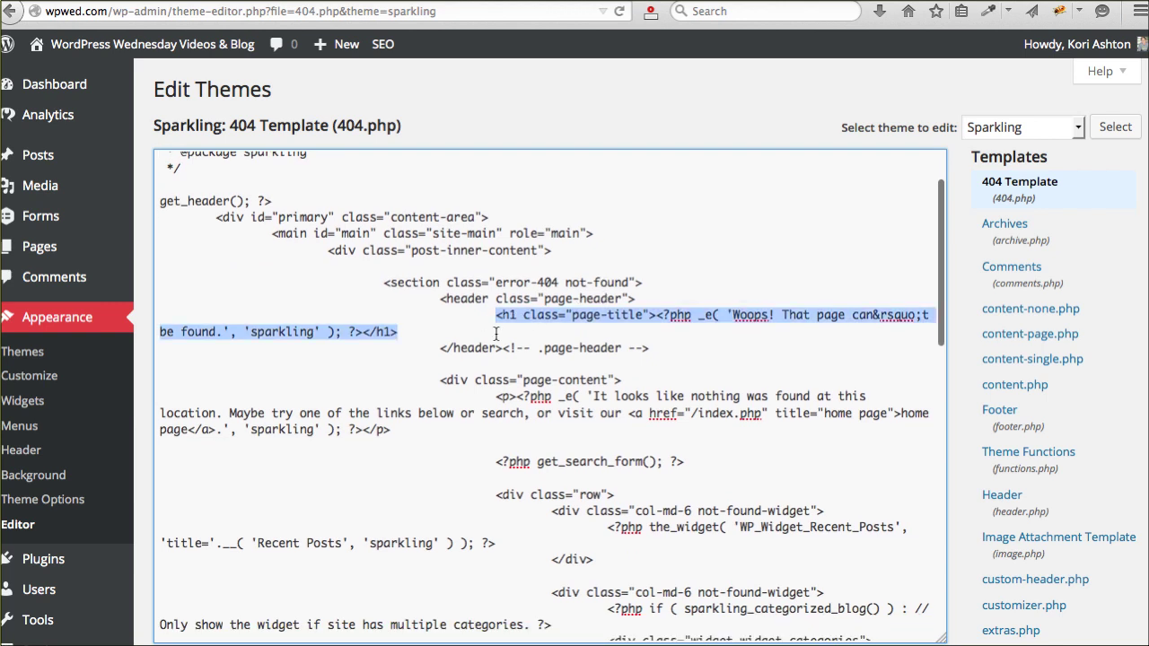
left_click(496, 334)
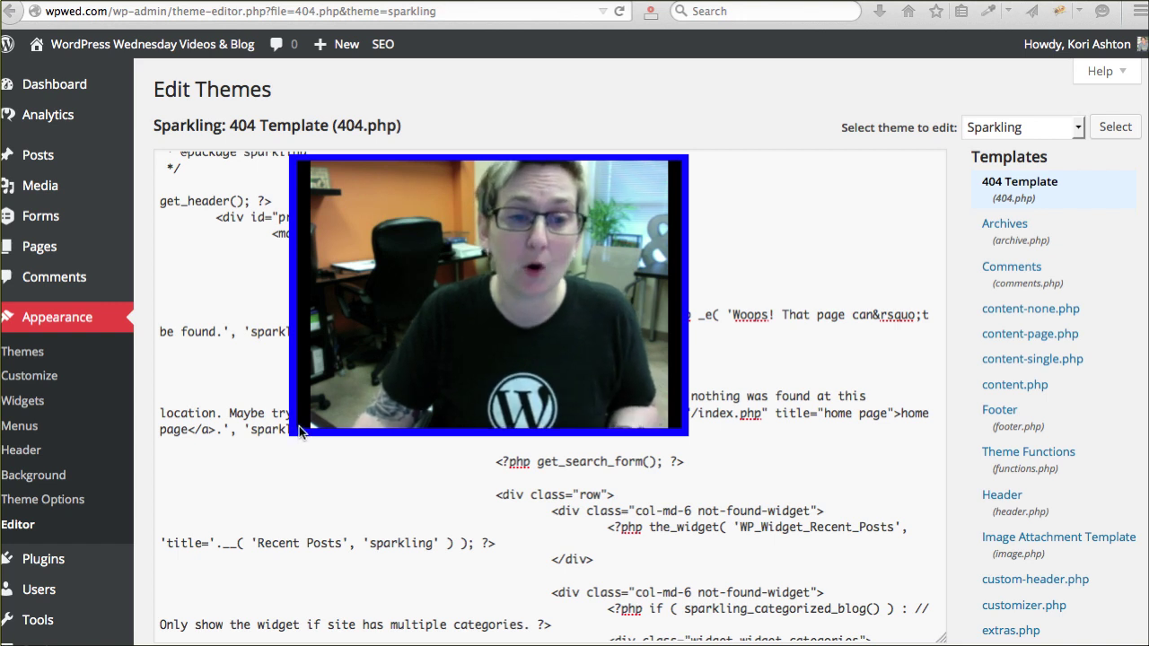
Step: Open the list of installed plugins and look through it for the Child Theme Configurator
left_click_drag(301, 437, 493, 297)
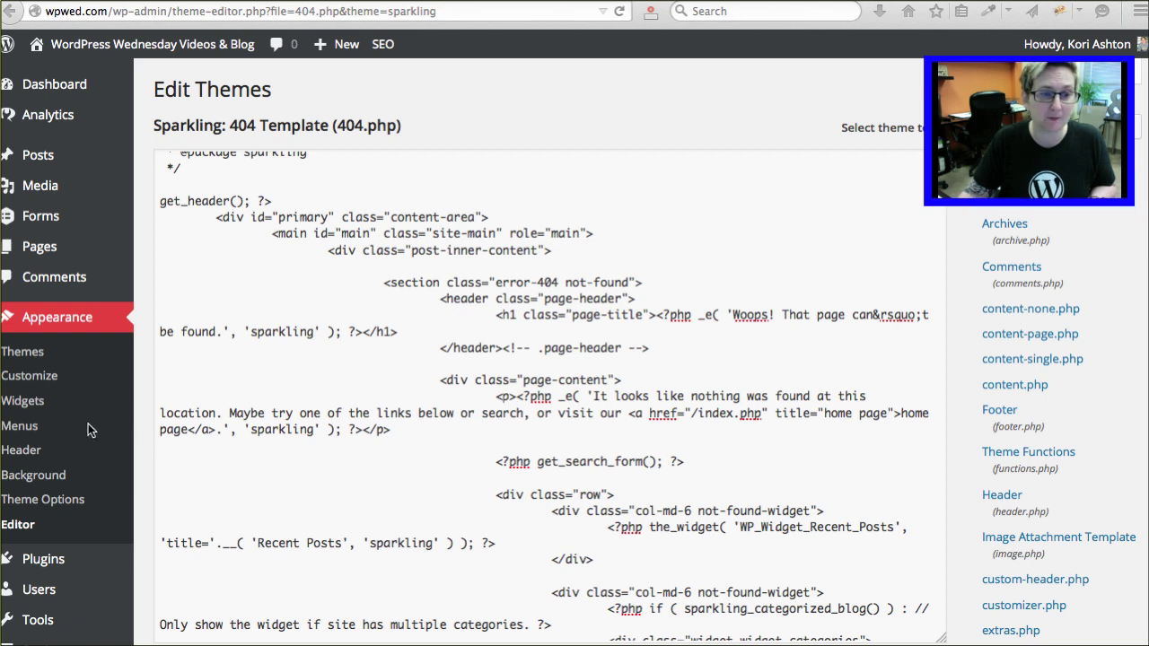
mouse_move(45, 559)
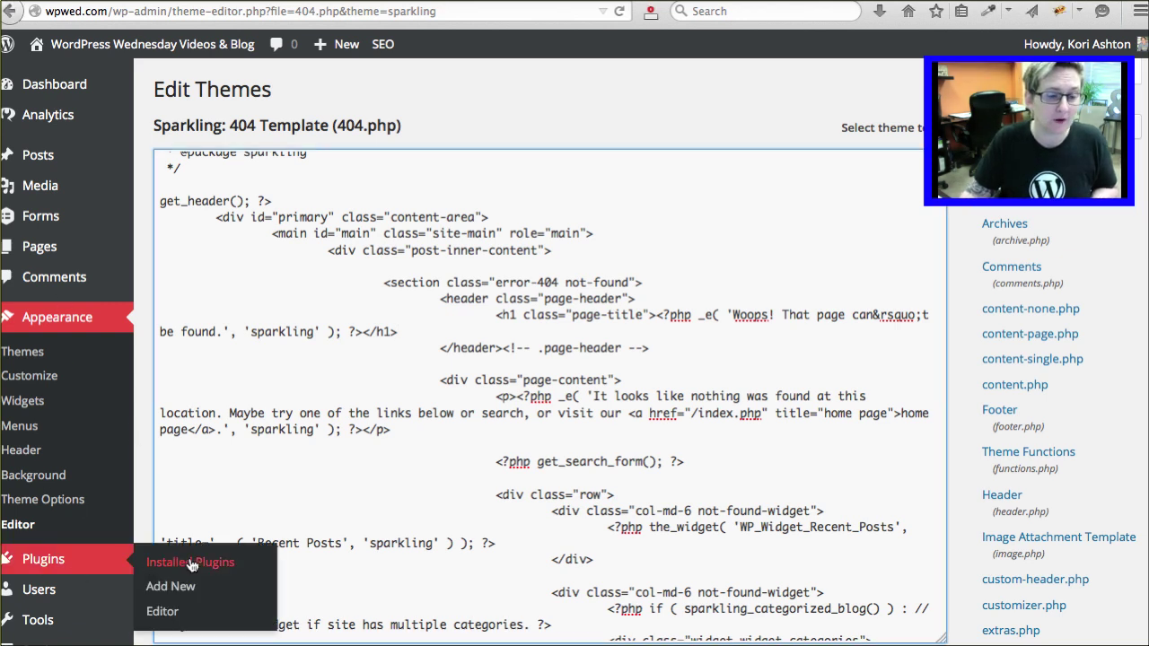
left_click(175, 571)
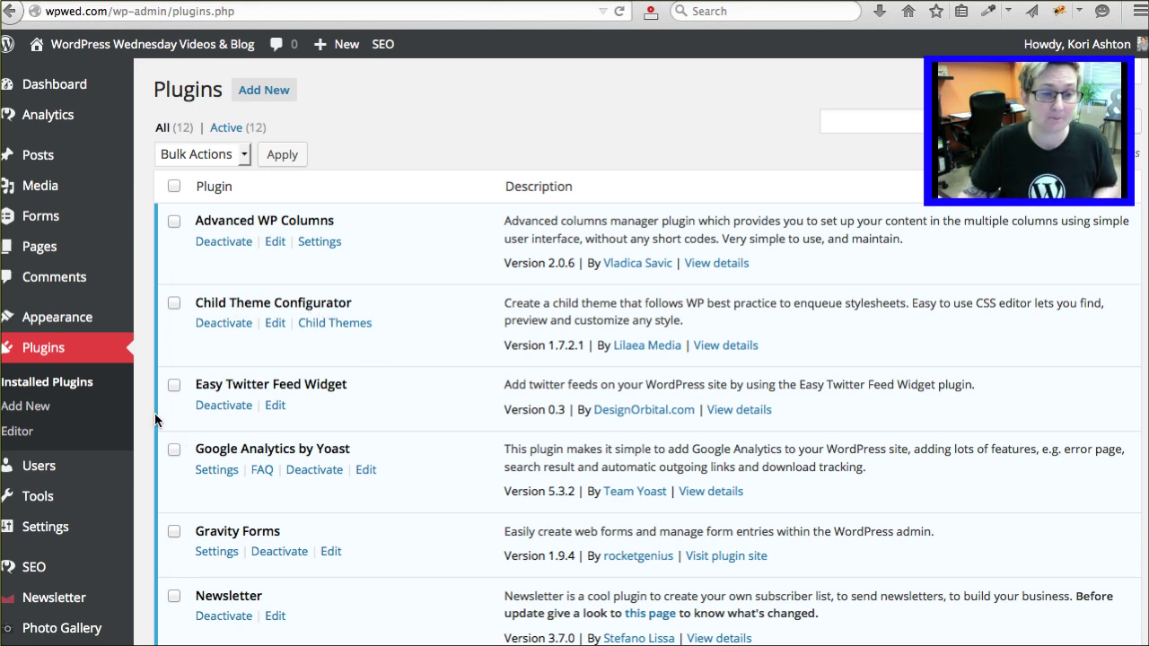
scroll(162, 415, "down", 3)
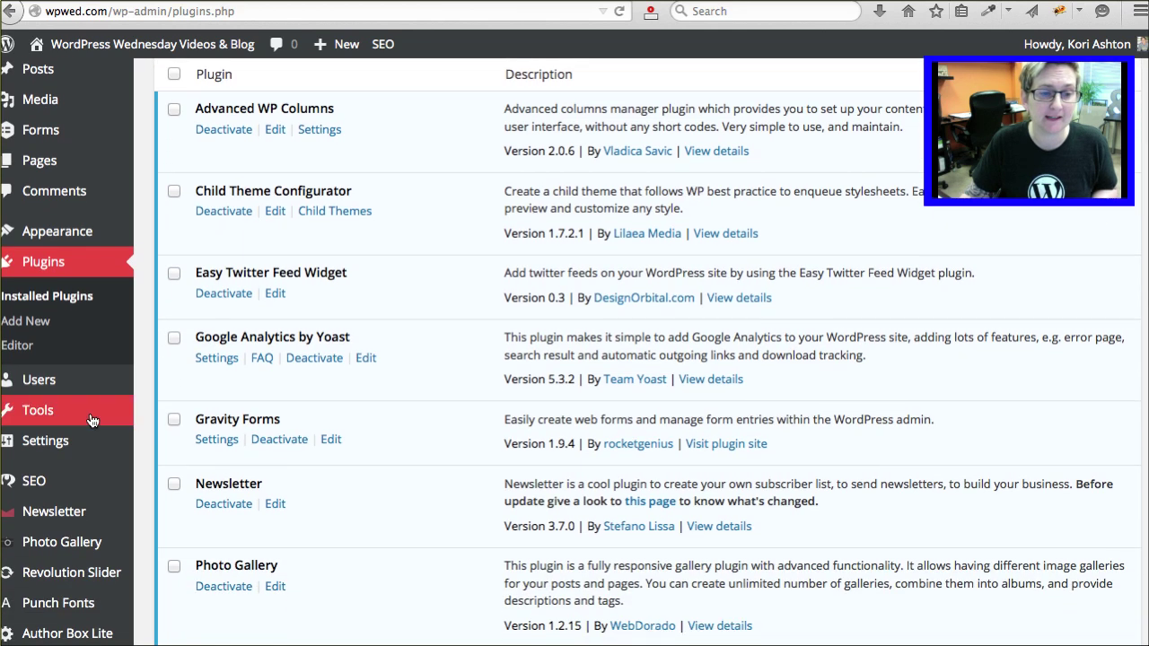
Step: Open the Child Themes tool and review the new child theme's name and the stylesheet handling options
mouse_move(66, 419)
left_click(169, 497)
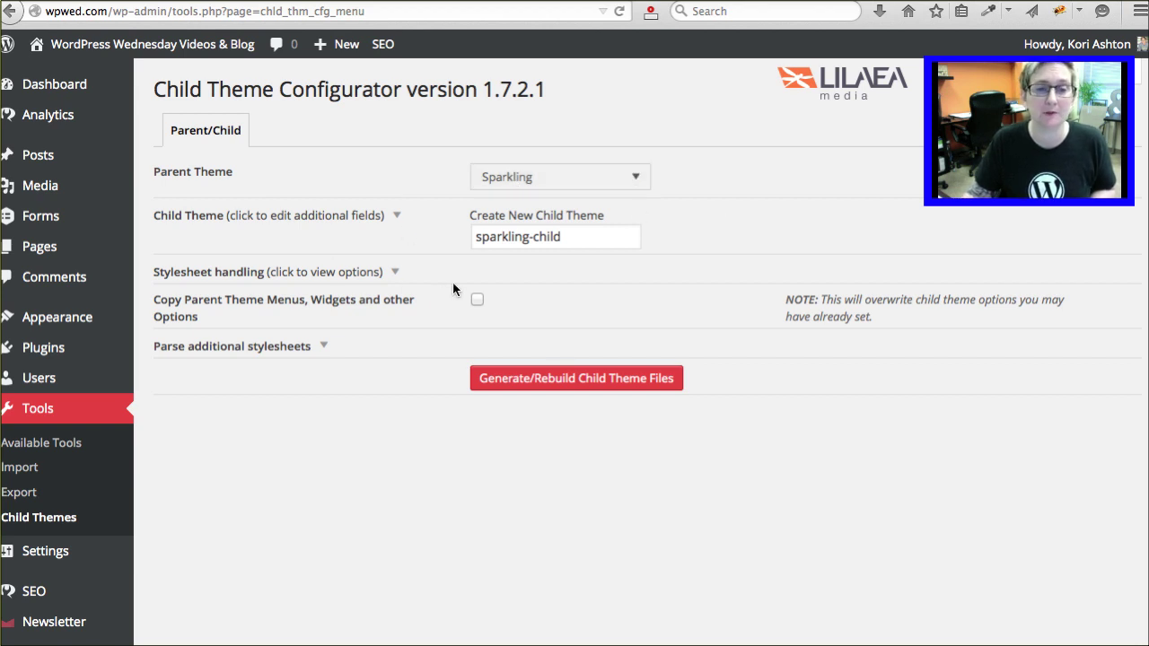
left_click(603, 242)
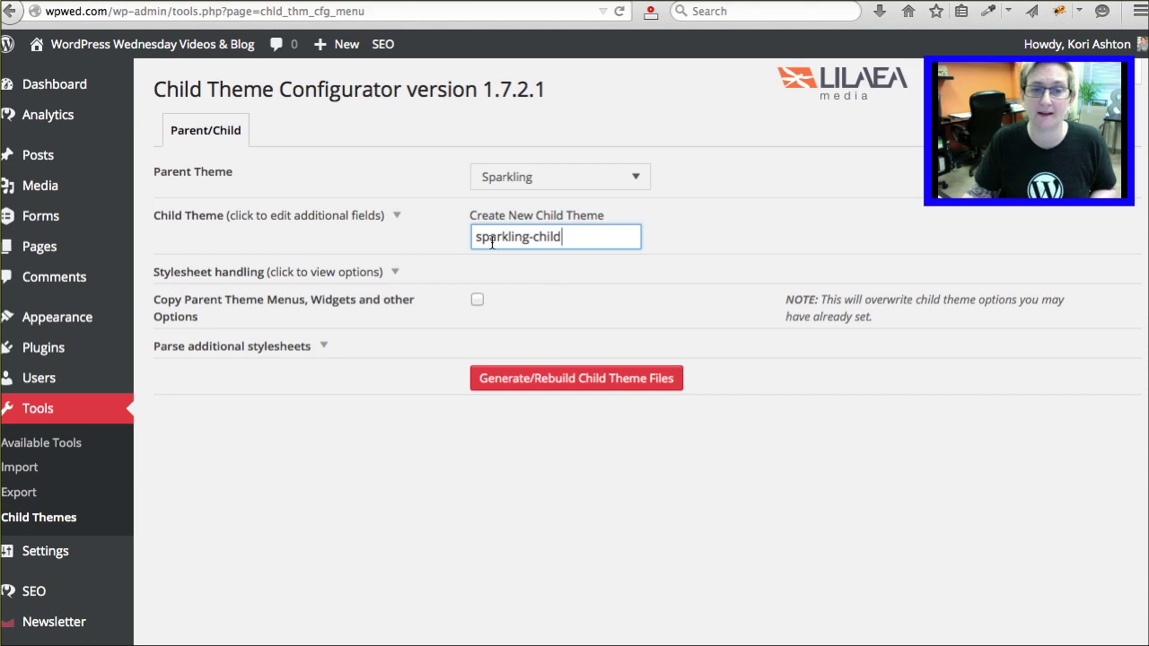
left_click_drag(536, 237, 597, 239)
left_click(594, 238)
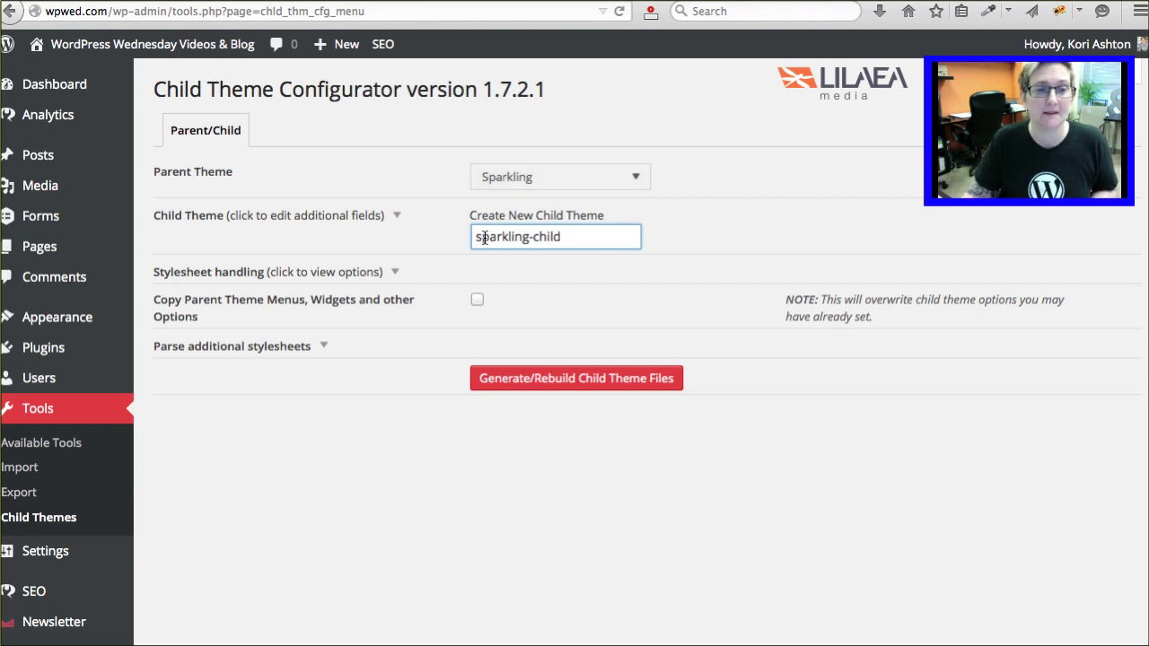
left_click_drag(474, 238, 570, 241)
left_click(570, 242)
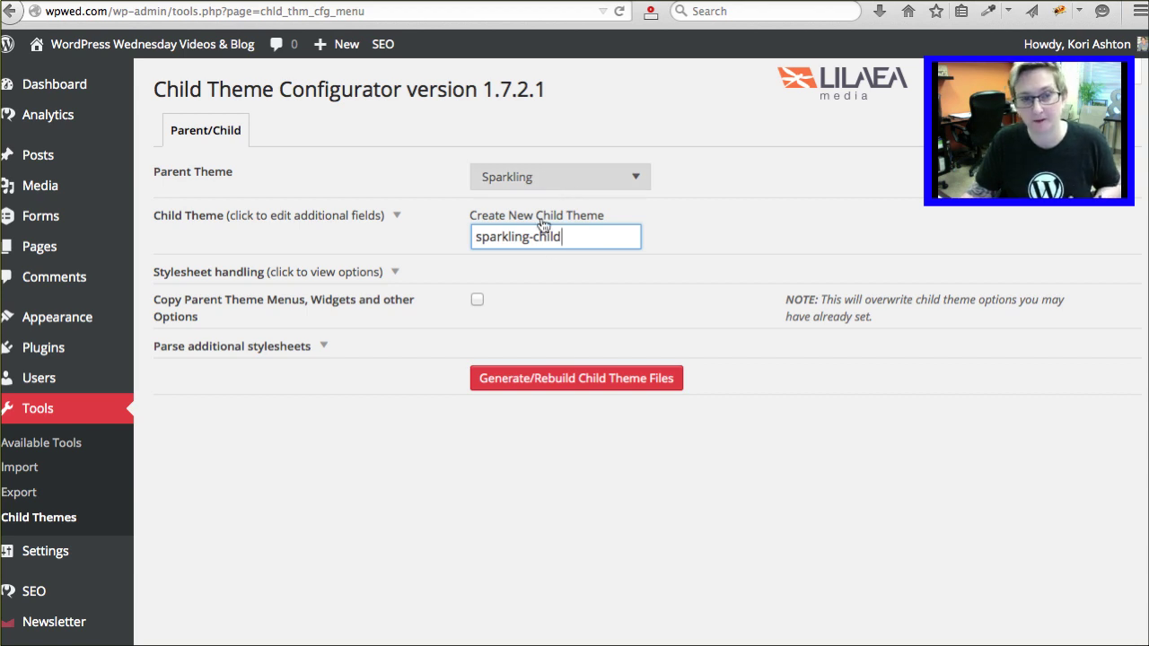
left_click(396, 273)
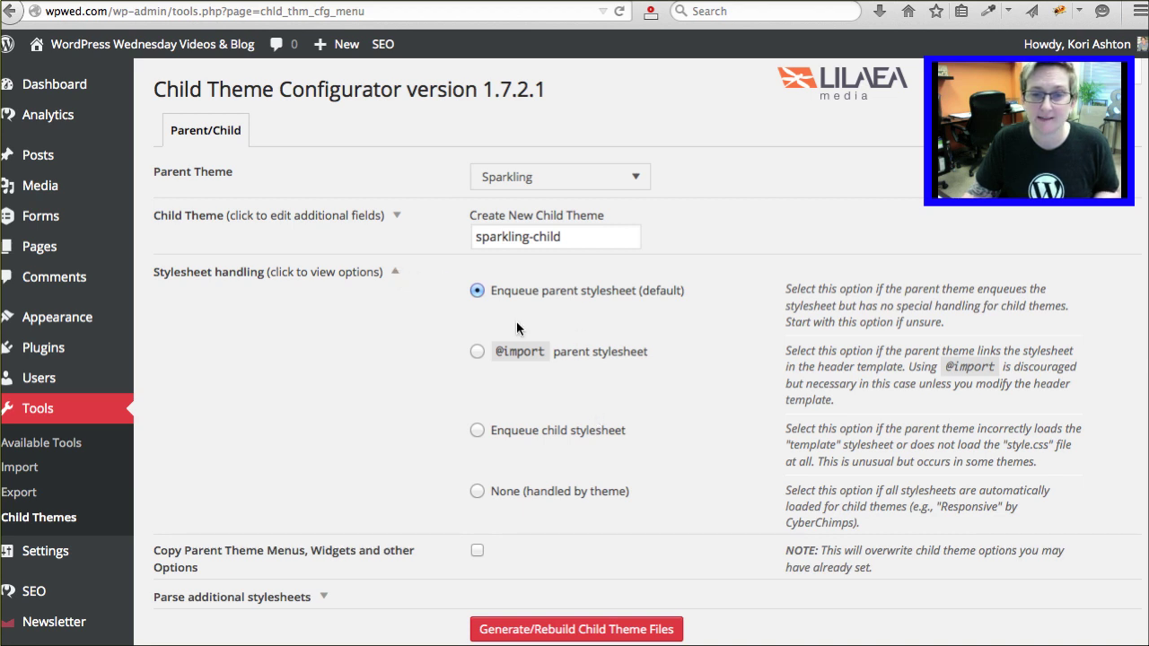
left_click(396, 274)
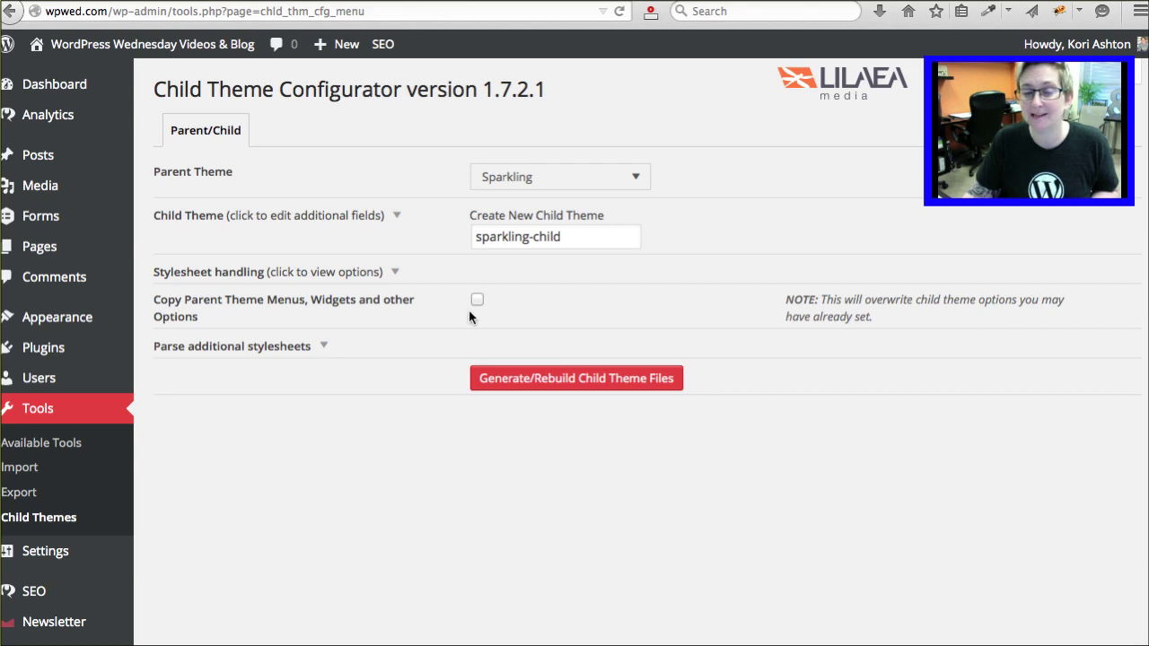
Step: Enable copying of the parent theme's menus, widgets and other options, review the additional stylesheets, and generate the sparkling-child theme files
left_click(318, 350)
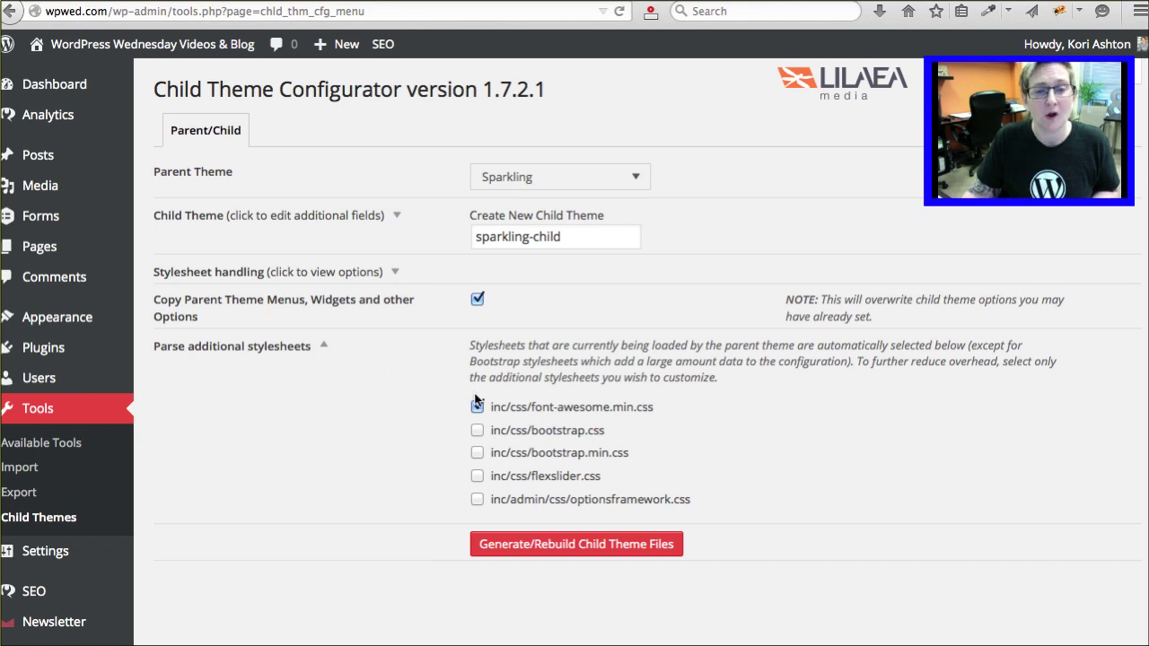
left_click_drag(481, 353, 676, 356)
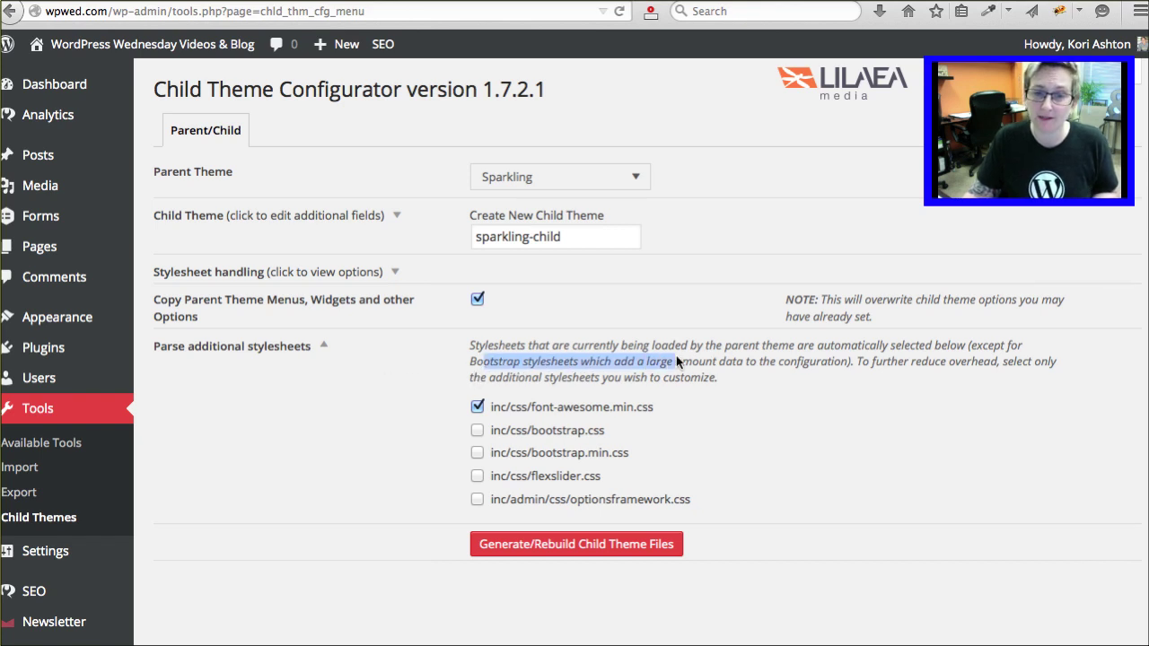
left_click(676, 356)
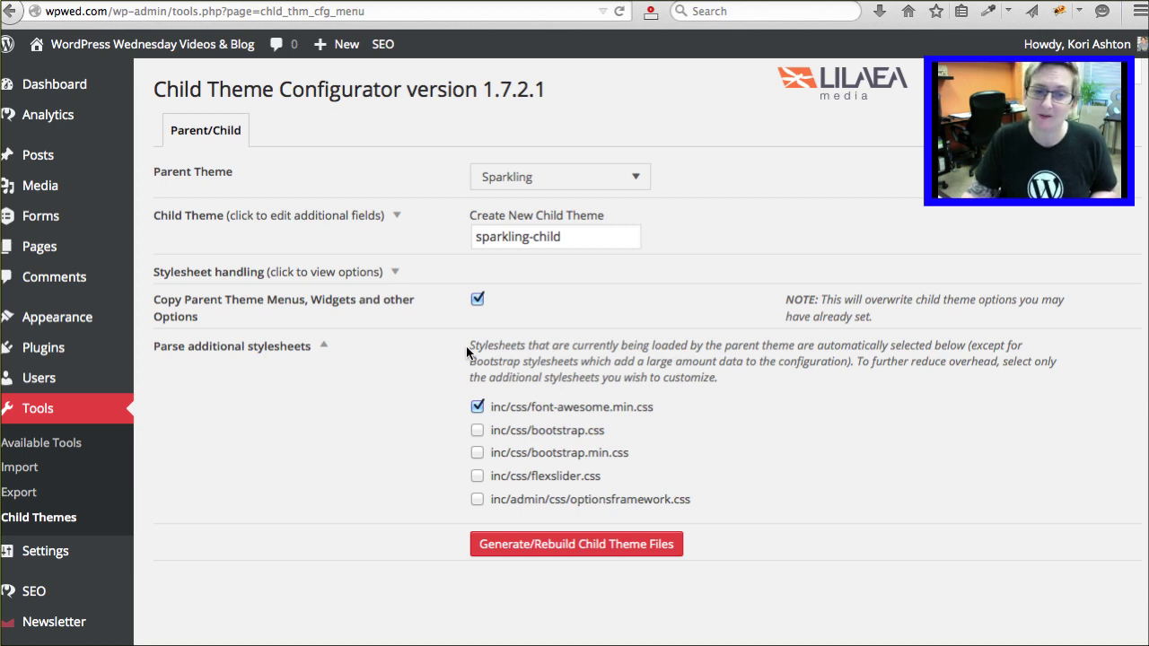
left_click_drag(470, 349, 639, 352)
left_click(607, 357)
left_click_drag(472, 350, 733, 376)
left_click(732, 382)
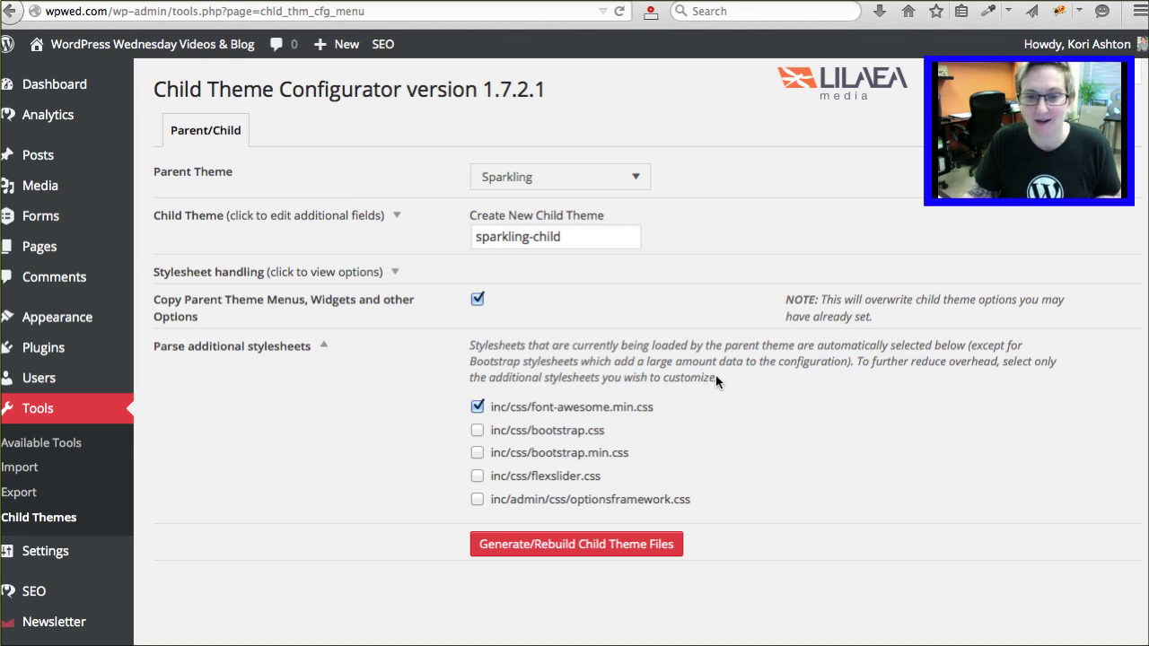
scroll(715, 374, "down", 1)
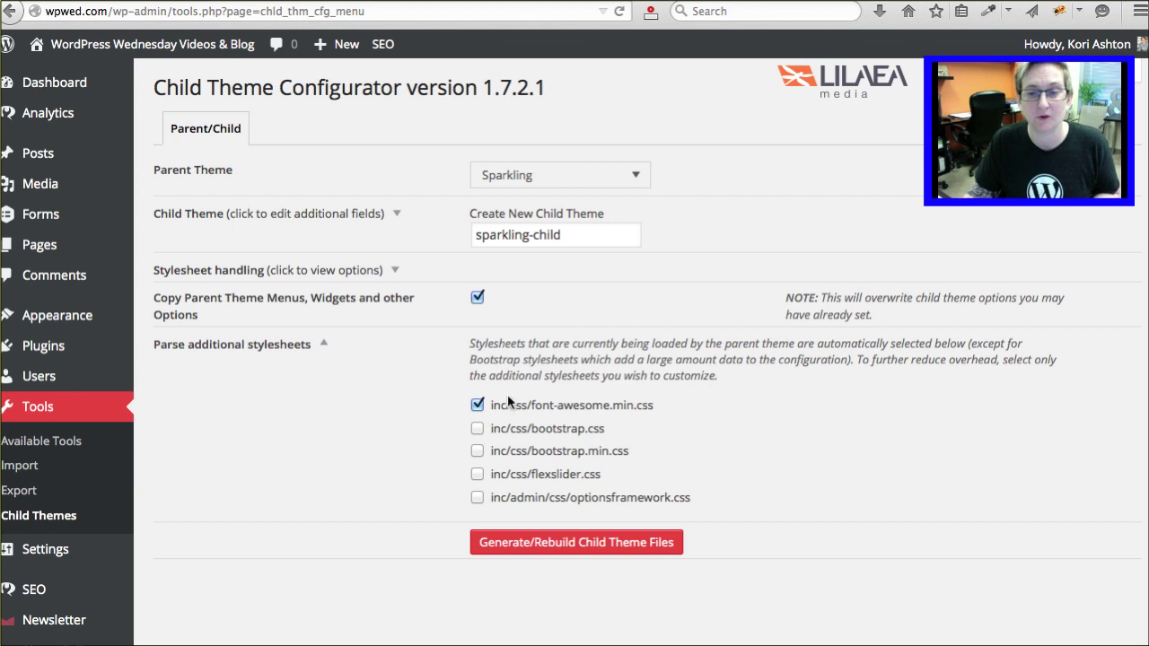
scroll(494, 467, "down", 1)
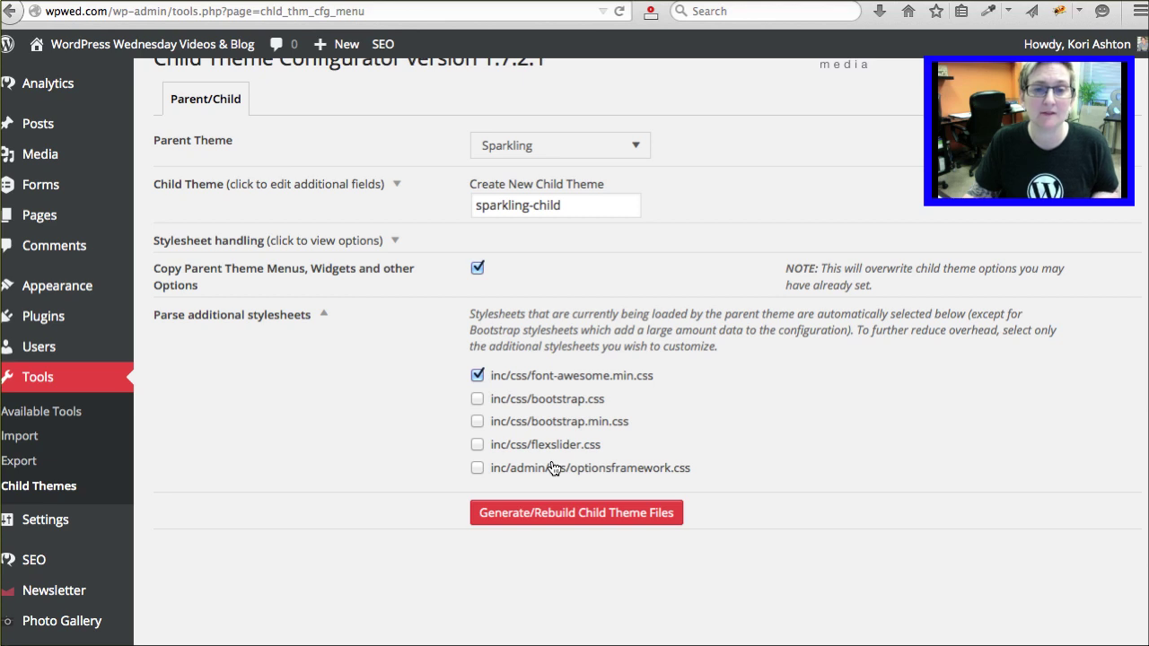
left_click(556, 520)
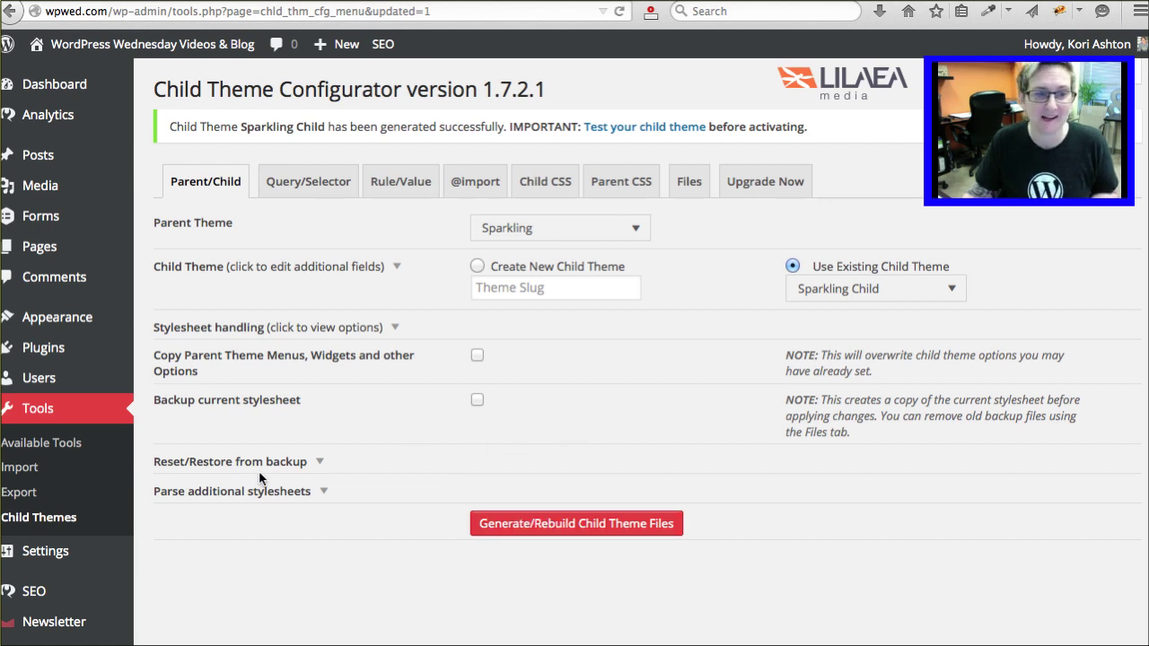
Step: Activate the Sparkling Child theme among the installed themes
left_click(170, 320)
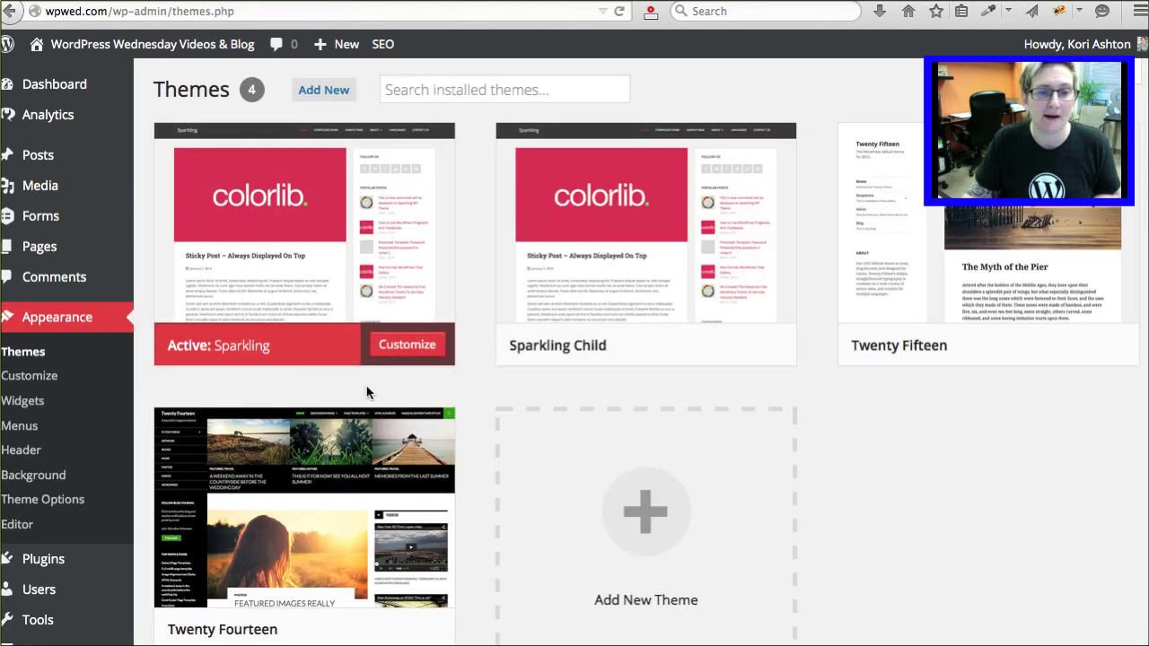
mouse_move(565, 352)
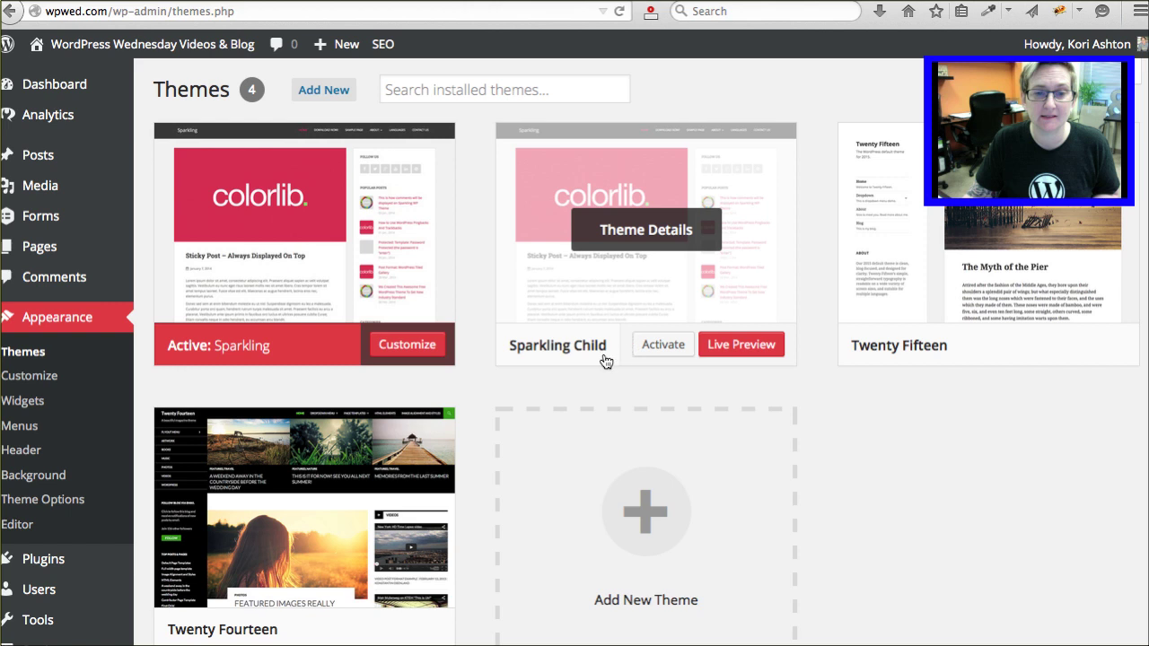
left_click(664, 355)
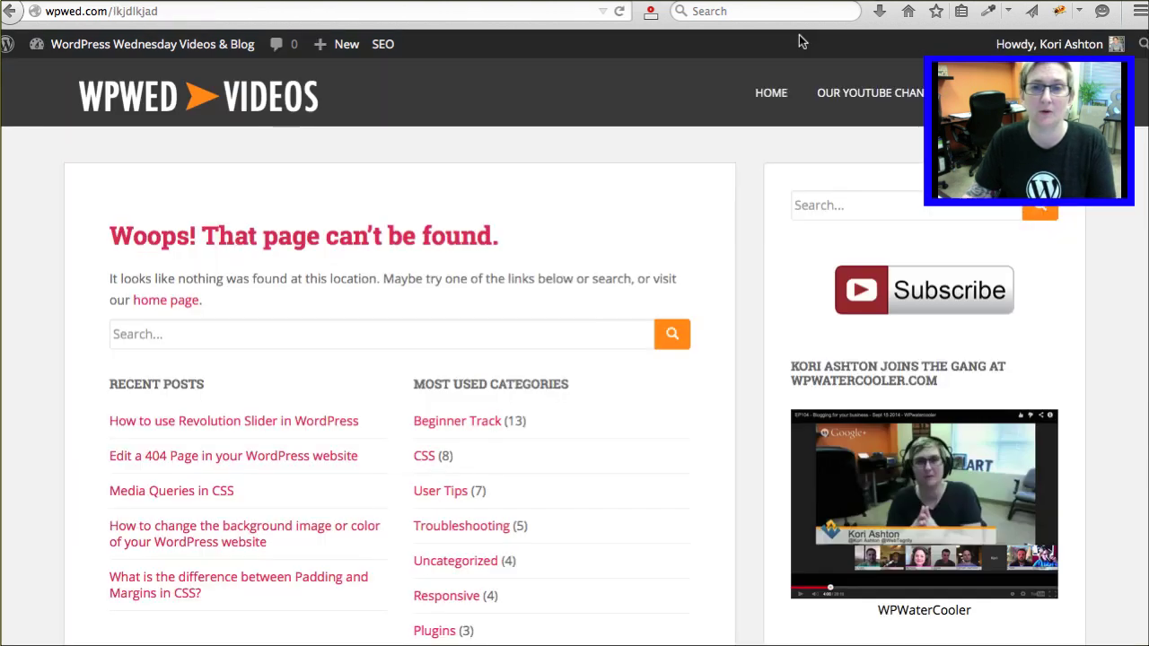
Step: Go from the 404 page to the site's home page and look over its appearance under the child theme
left_click(296, 98)
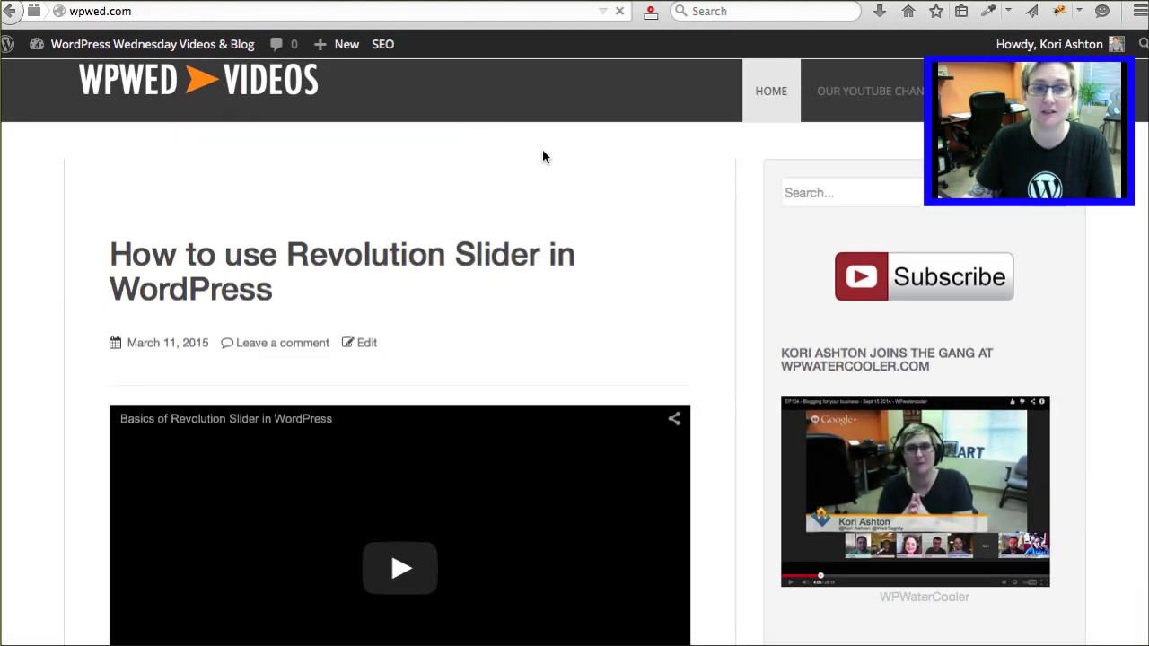
scroll(748, 158, "down", 8)
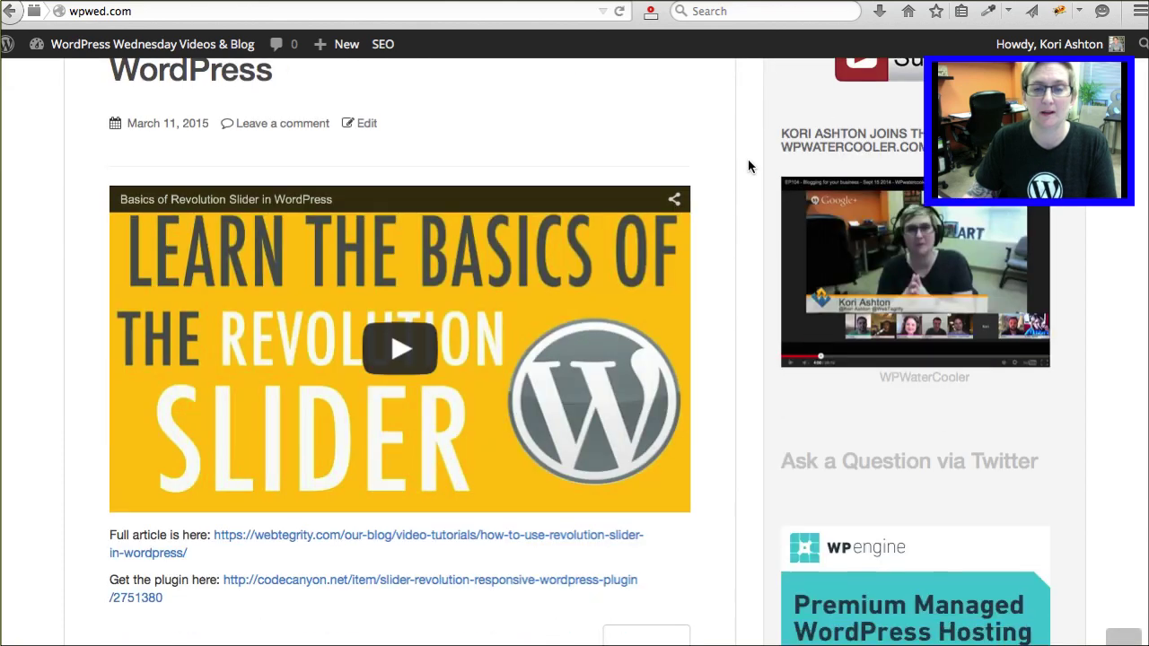
scroll(745, 167, "down", 5)
scroll(745, 167, "up", 5)
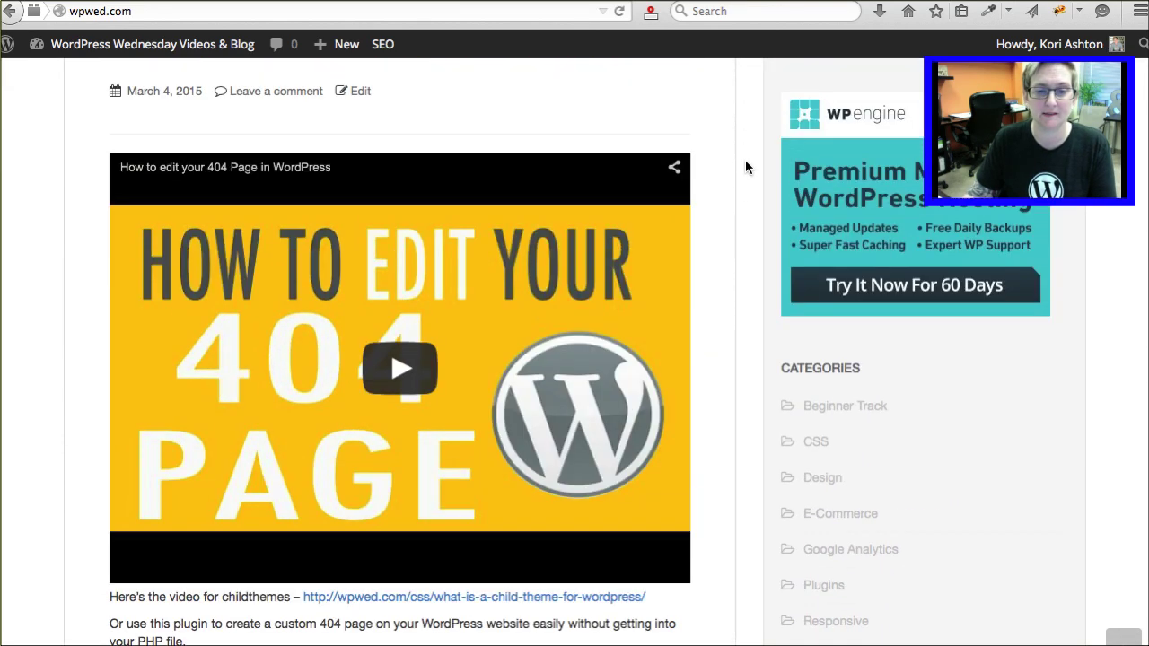
scroll(745, 167, "up", 3)
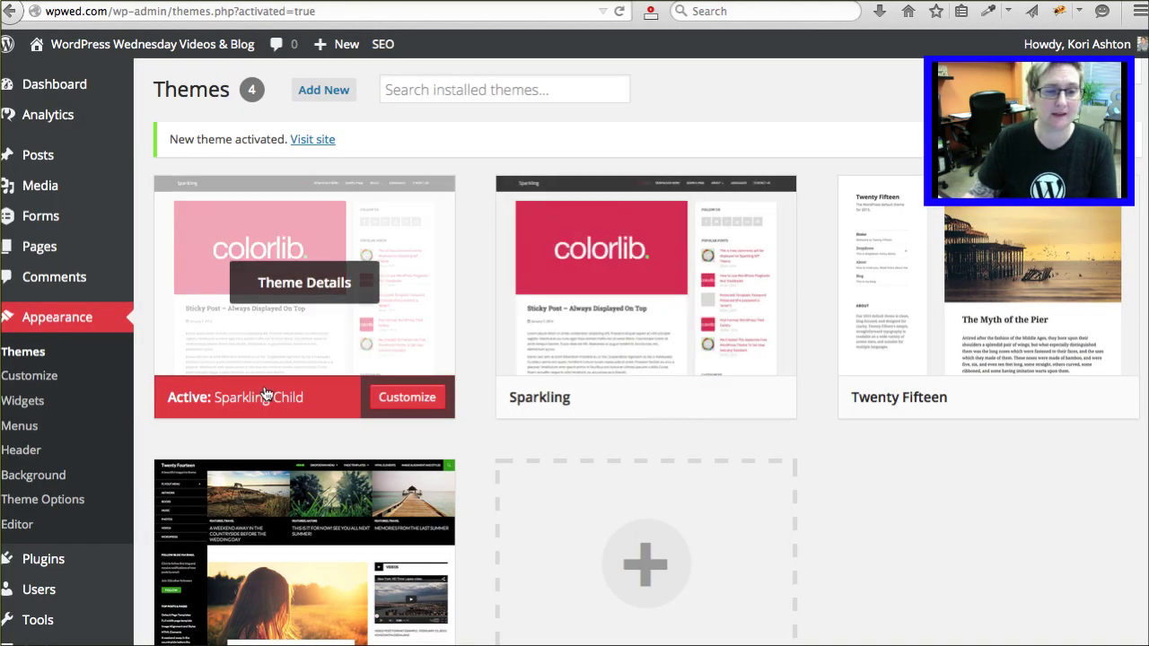
Step: Open the theme editor and load the parent Sparkling theme's files to compare them with the child theme's
left_click(34, 530)
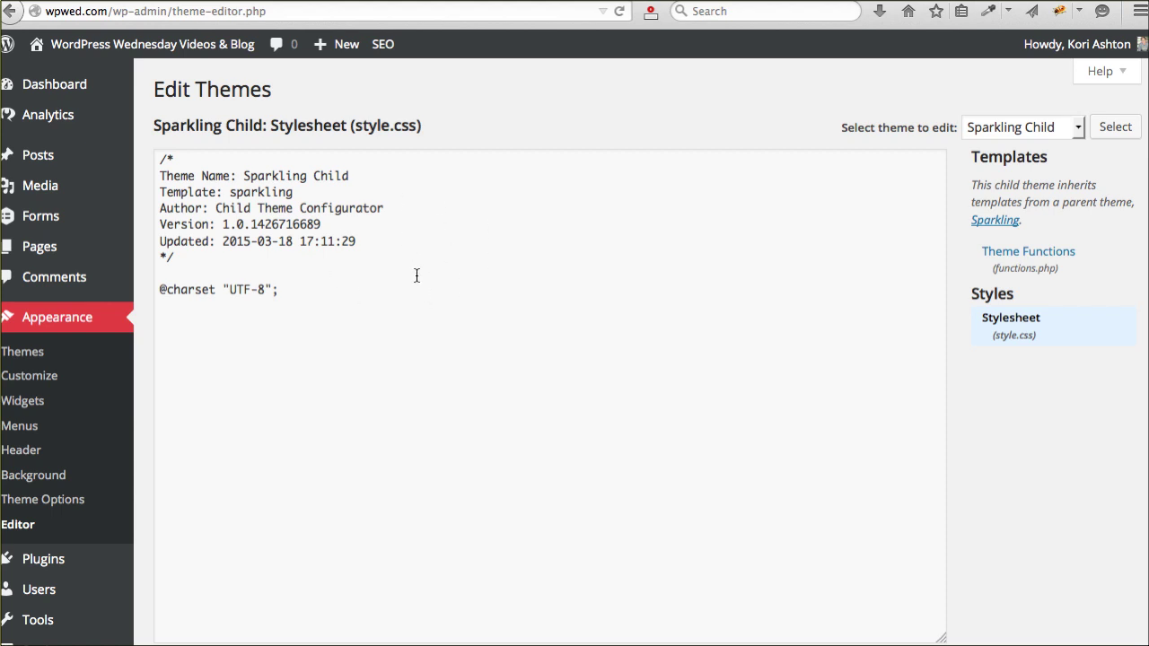
left_click(1010, 130)
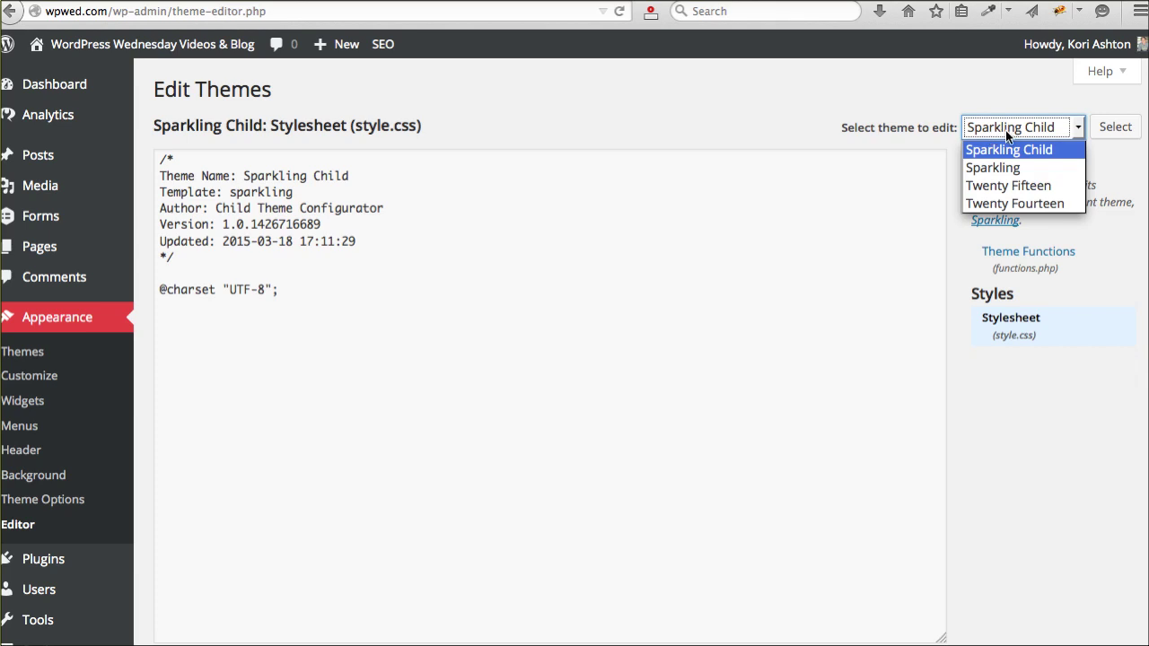
left_click(992, 169)
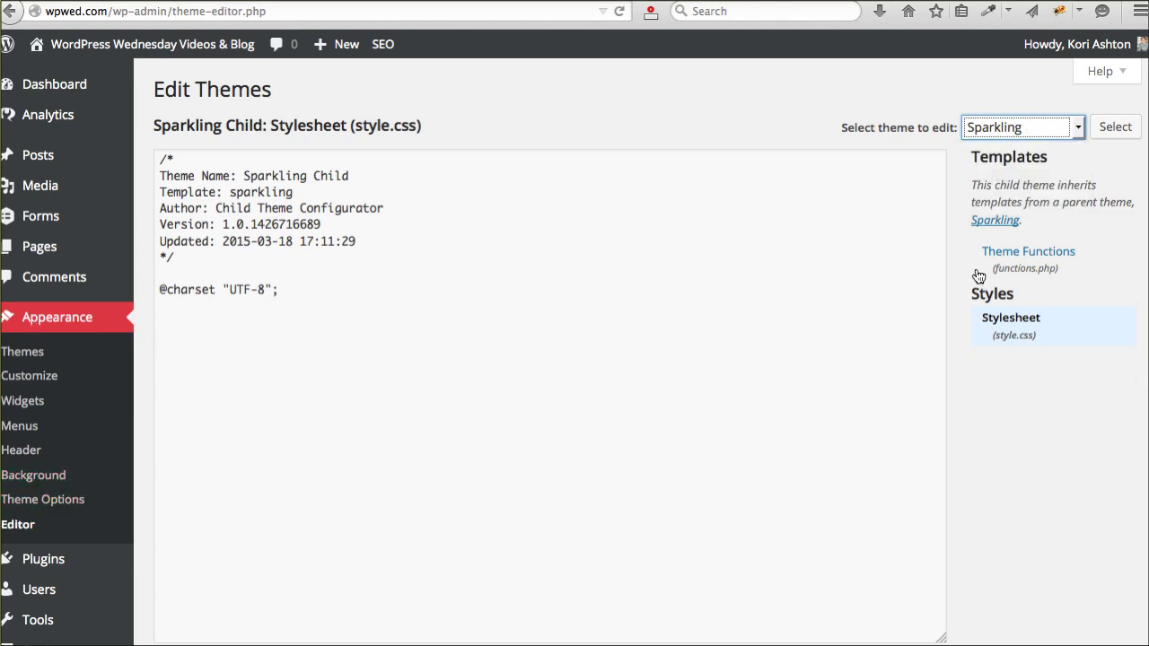
left_click(1116, 137)
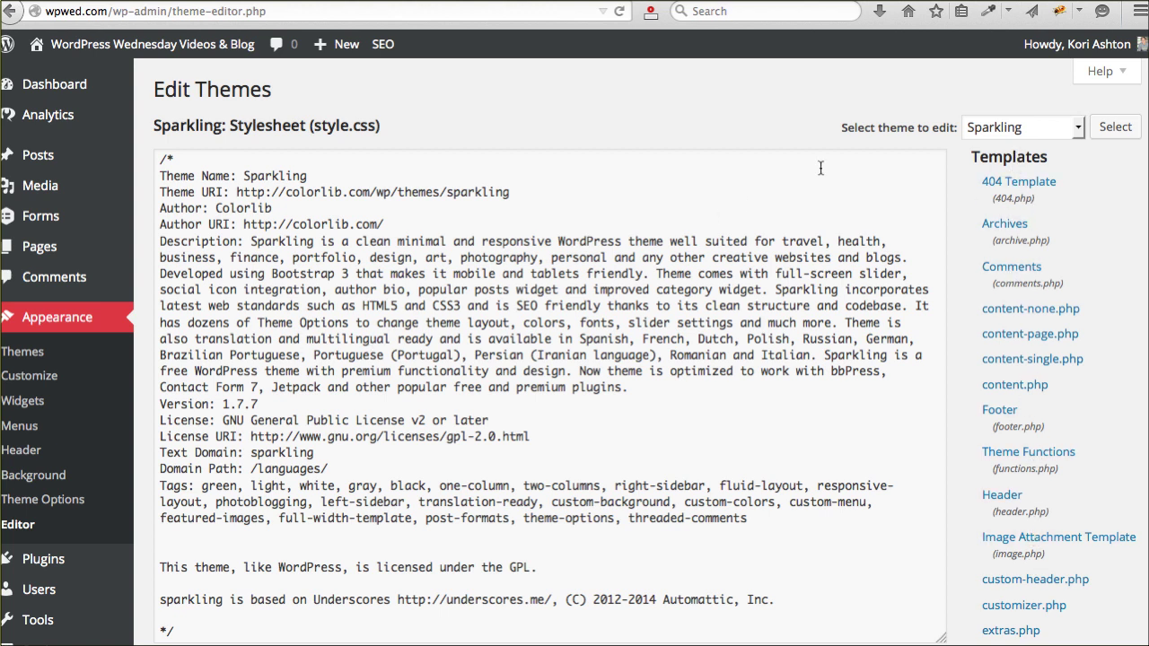
Step: Load the Sparkling Child theme's files in the theme editor again and review its stylesheet and available templates
left_click(1034, 132)
left_click(1020, 146)
left_click(1116, 126)
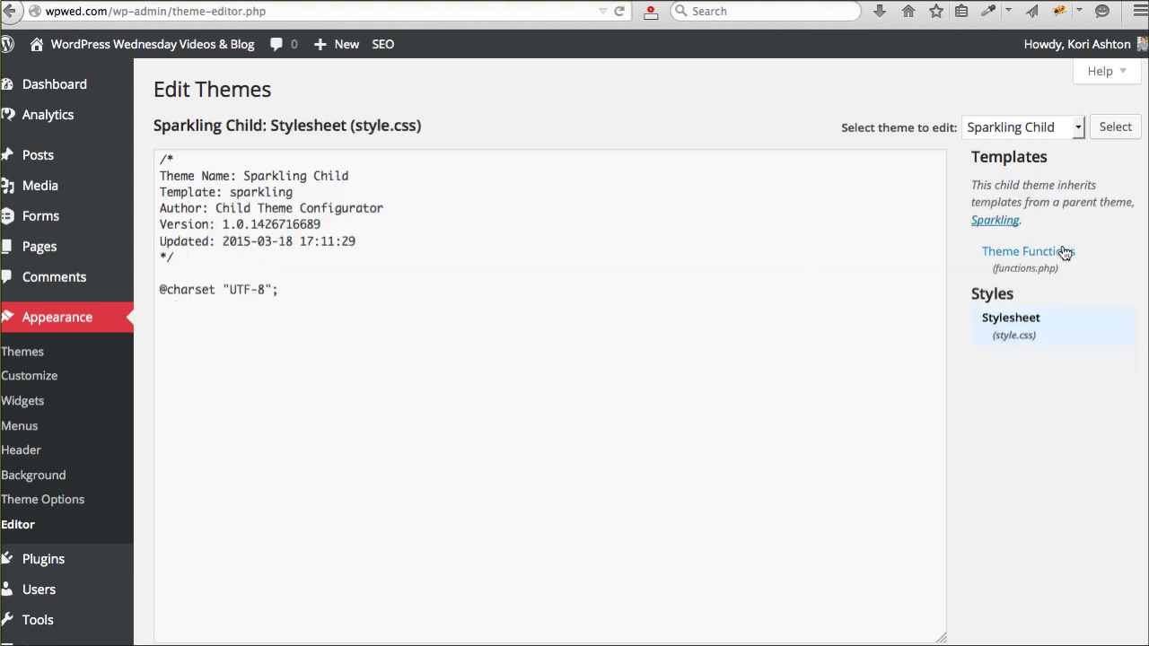
left_click(228, 358)
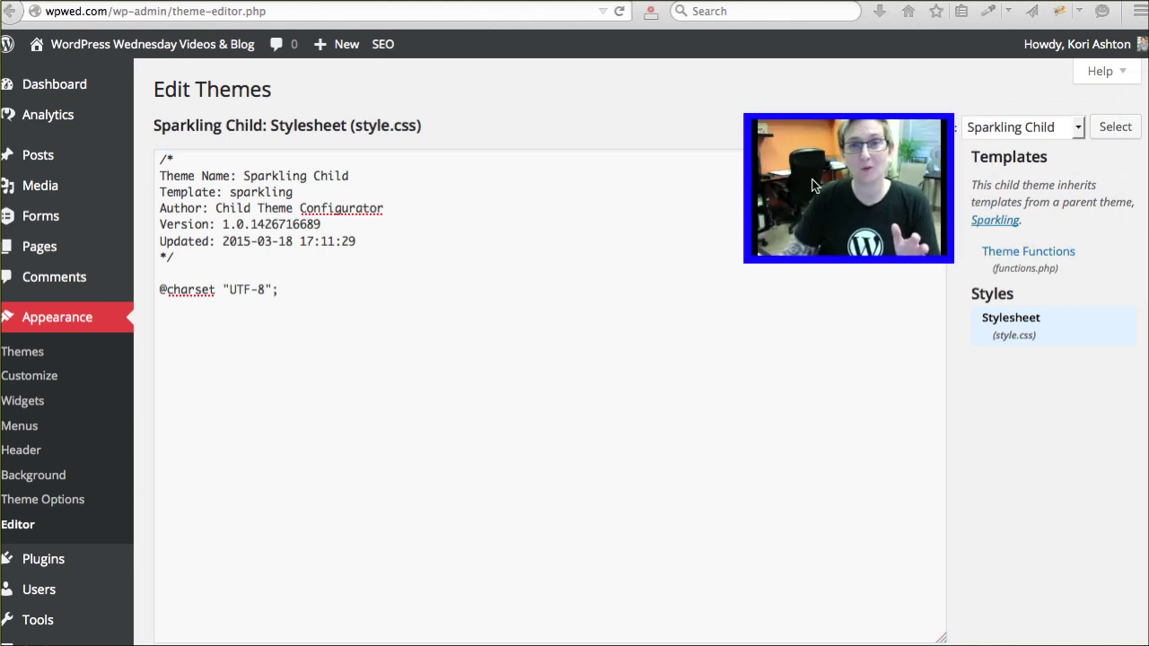
left_click(356, 354)
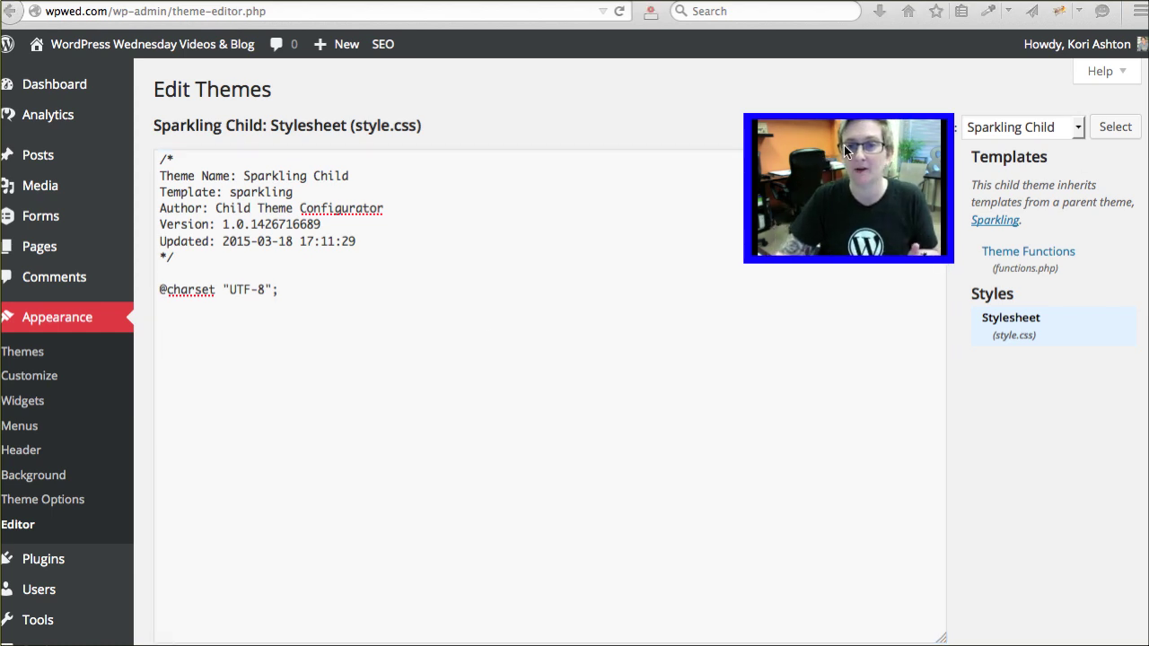
left_click(1033, 133)
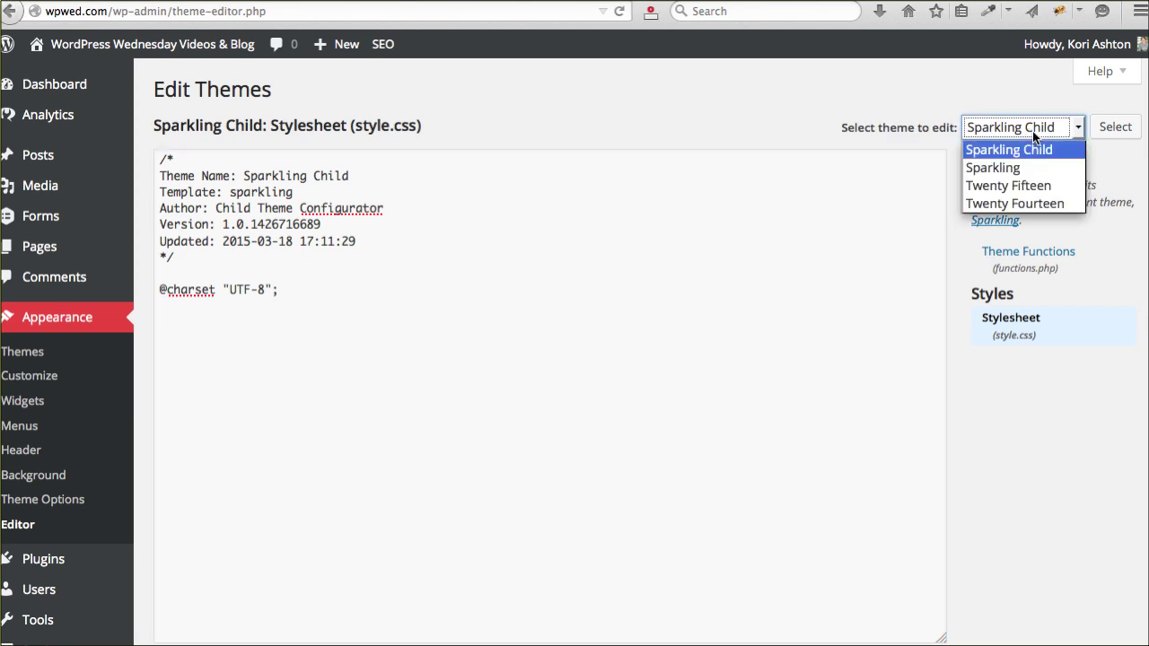
left_click(1003, 151)
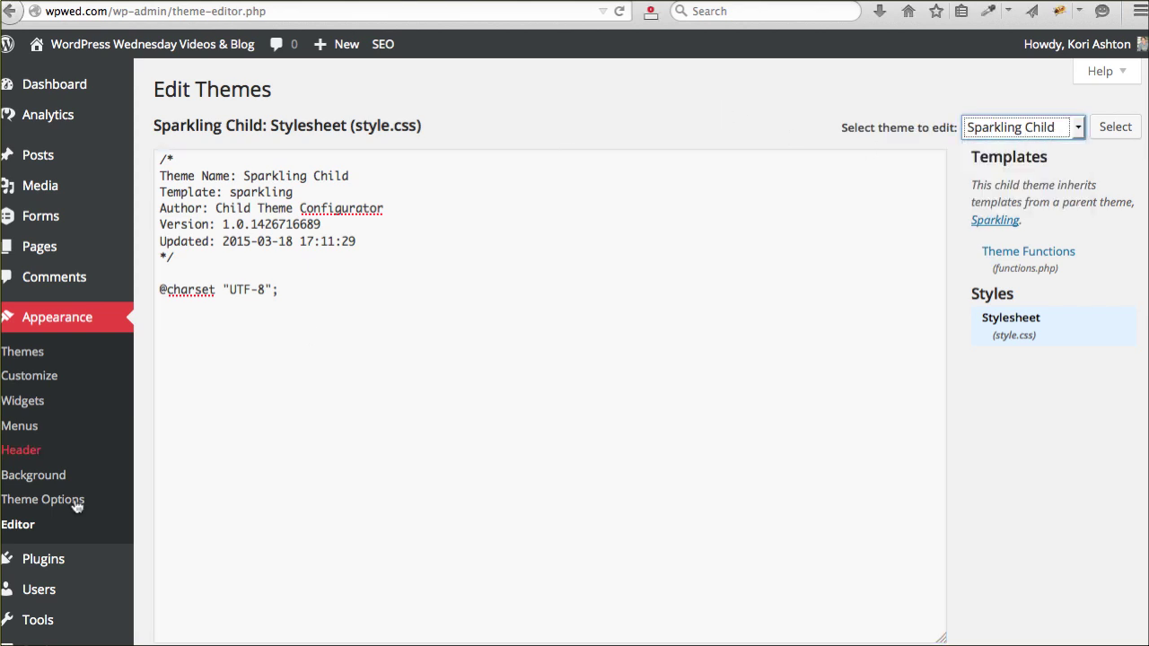
scroll(69, 560, "down", 5)
mouse_move(54, 443)
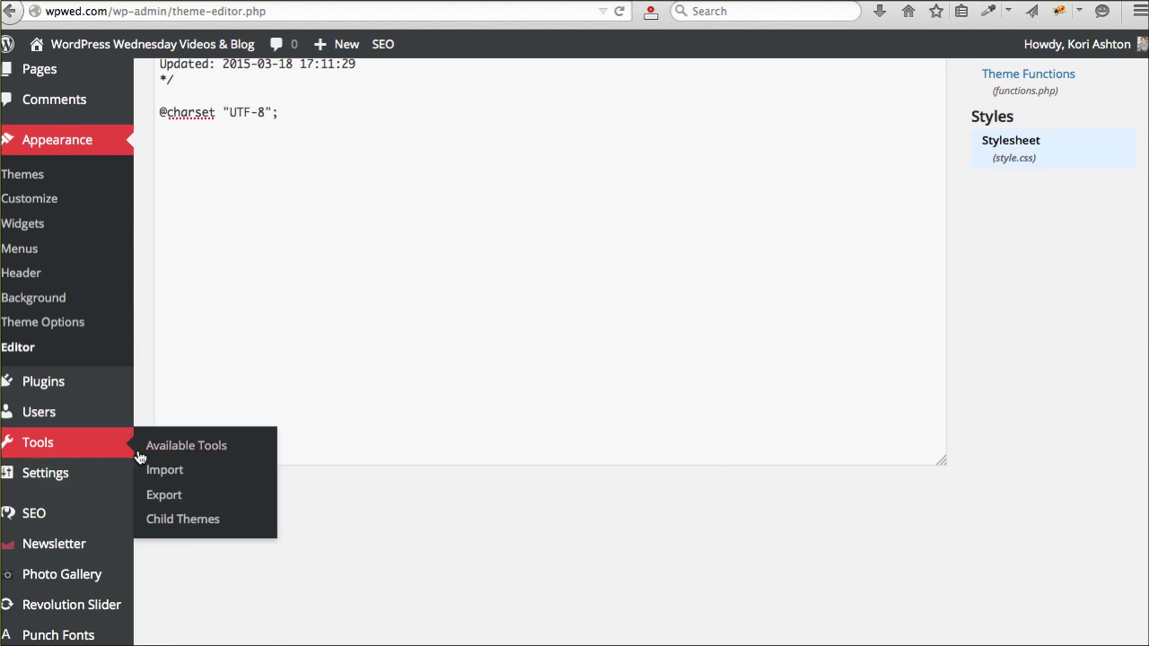
left_click(179, 525)
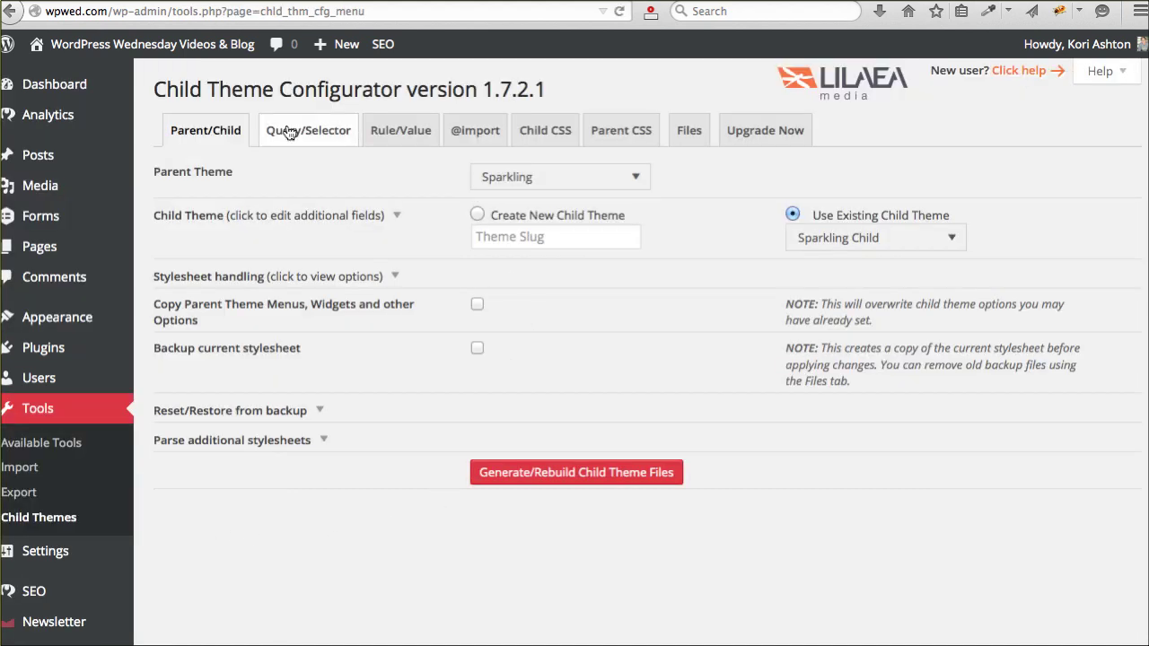
left_click(321, 136)
left_click(400, 134)
left_click(474, 136)
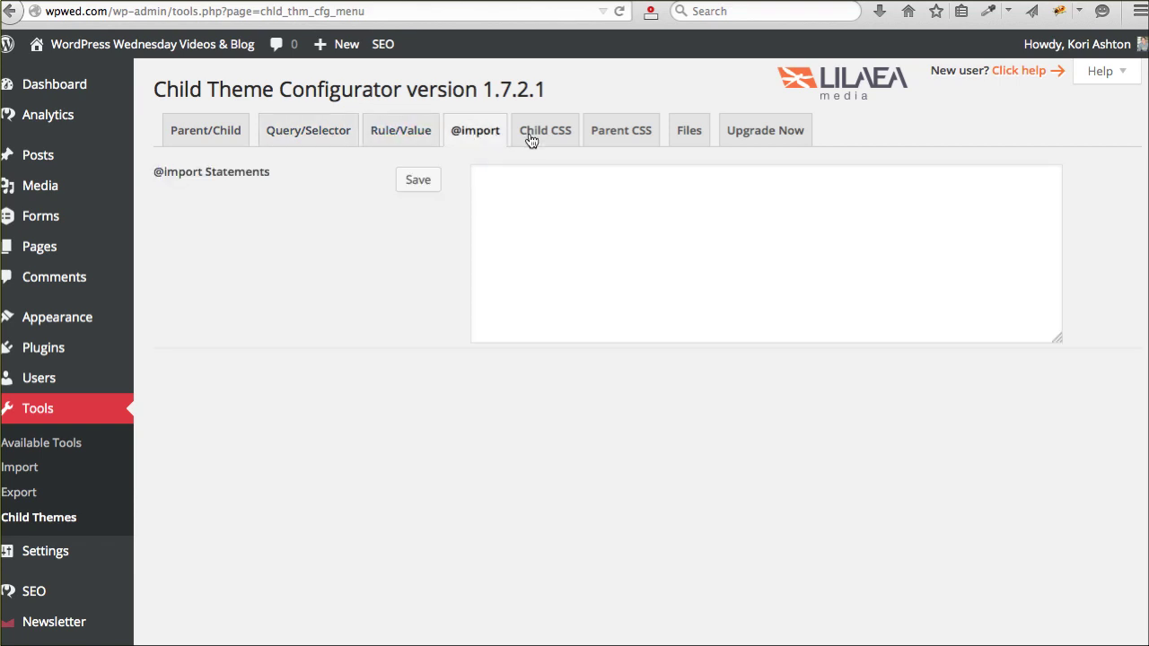
left_click(544, 140)
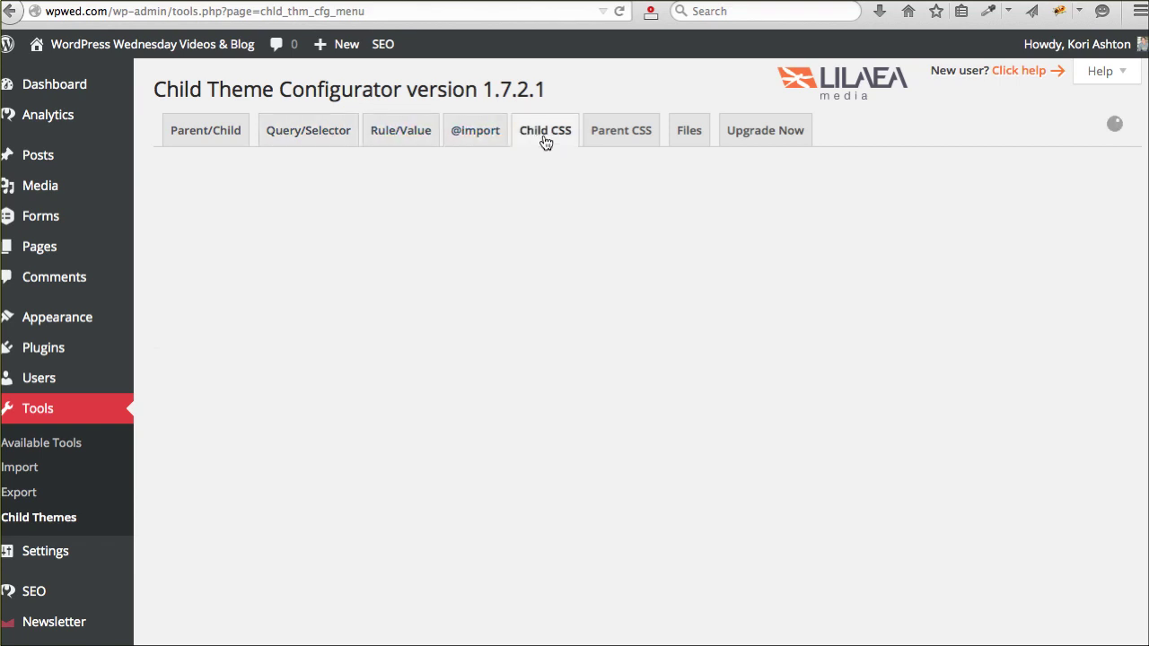
left_click(595, 141)
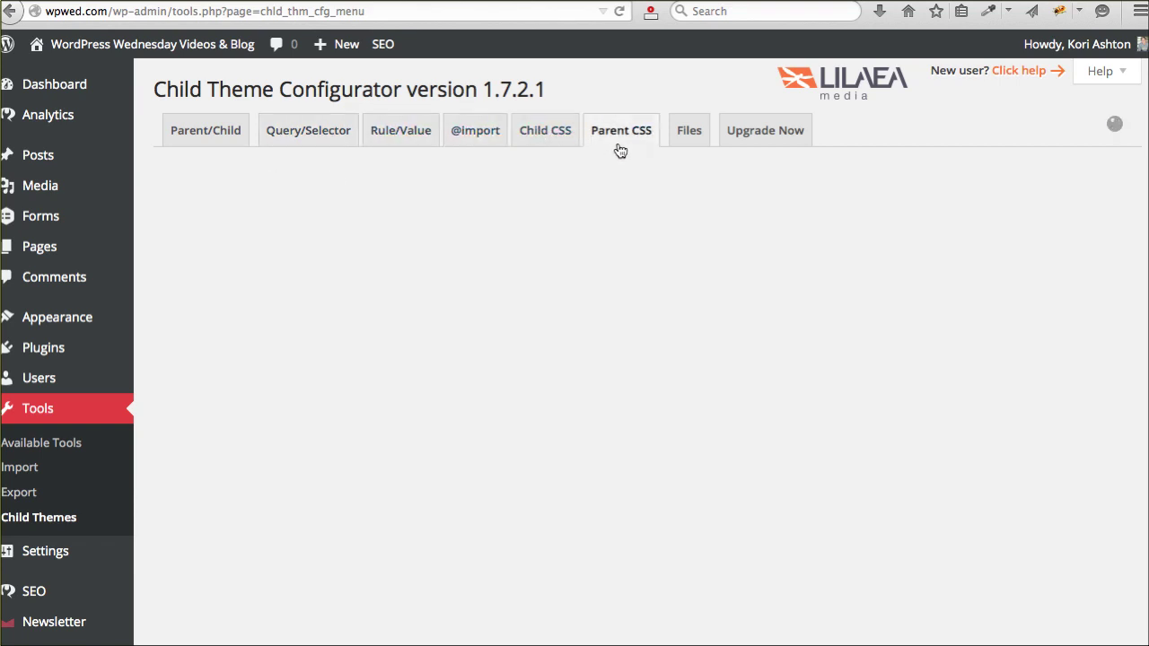
scroll(571, 197, "down", 10)
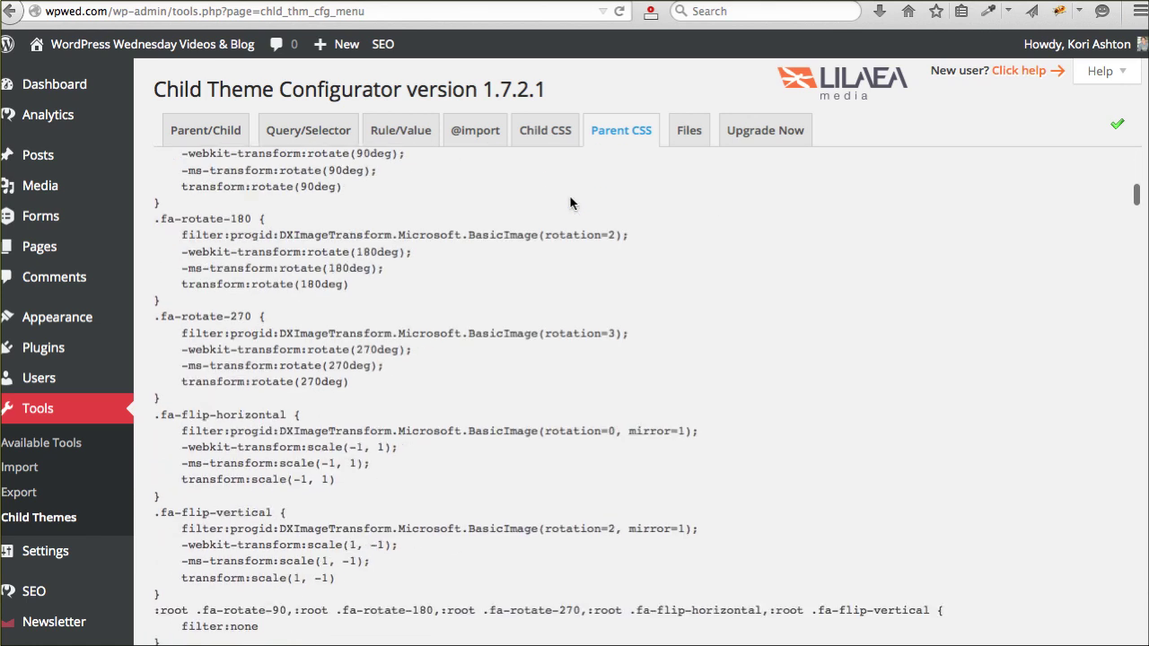
scroll(569, 203, "up", 10)
Step: Copy the parent theme's 404 template file to the child theme
left_click(682, 136)
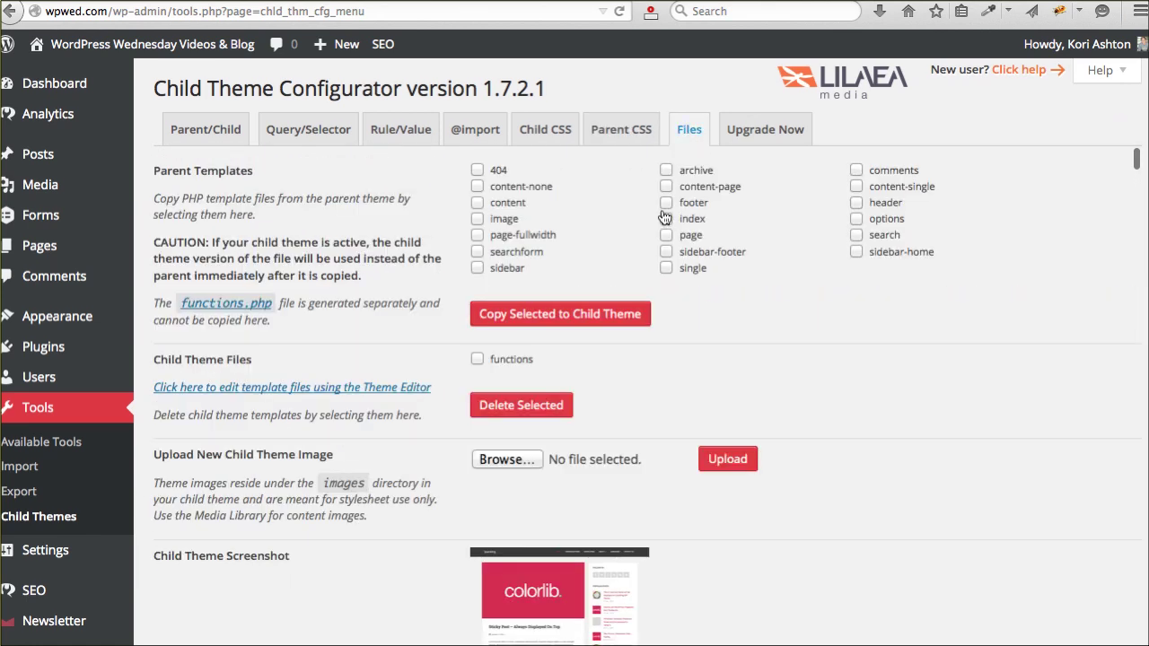
left_click(476, 171)
left_click(544, 323)
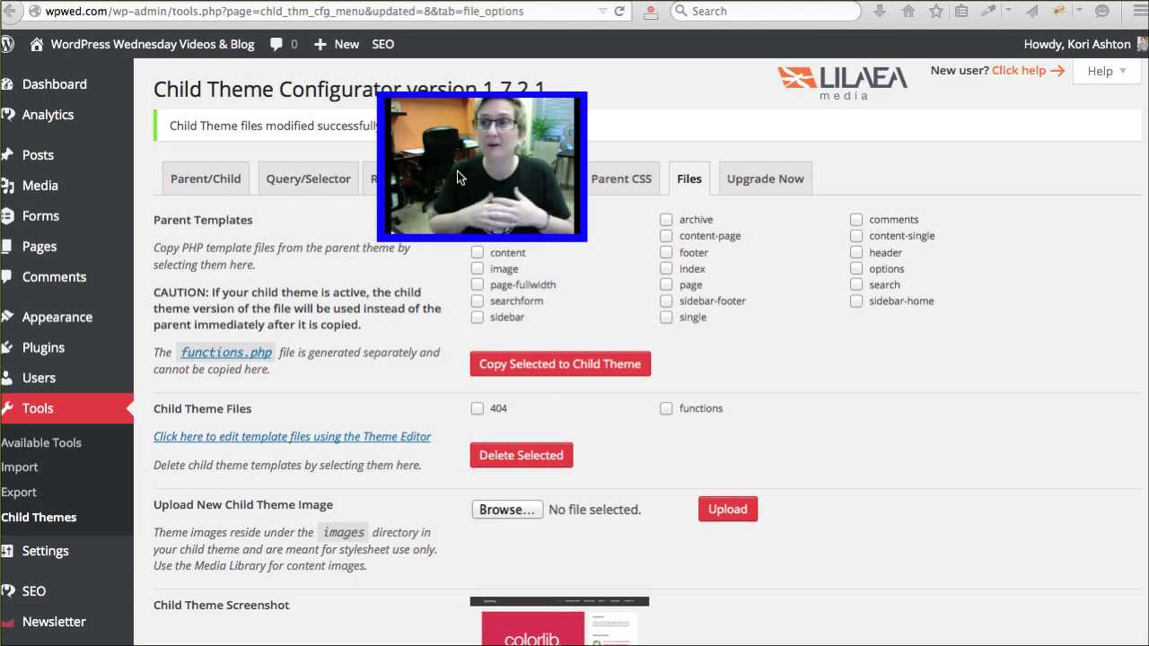
scroll(457, 177, "down", 1)
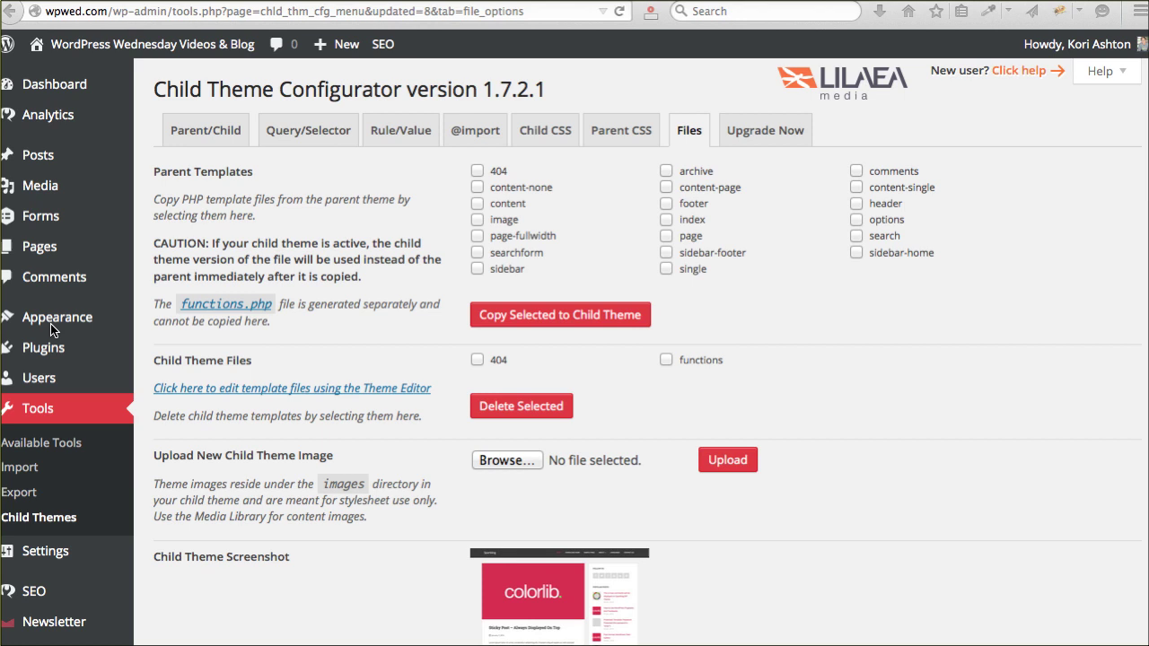
Step: Open the Sparkling Child theme's 404 template (404.php) in the theme editor and look through its code
mouse_move(27, 327)
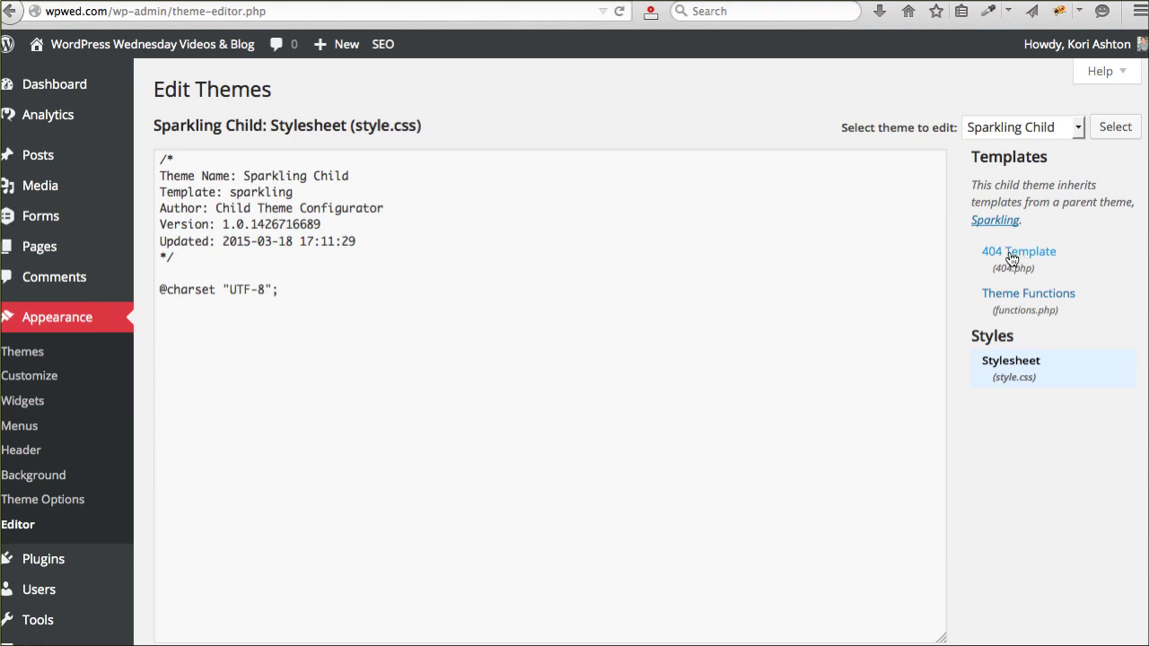
left_click(1022, 259)
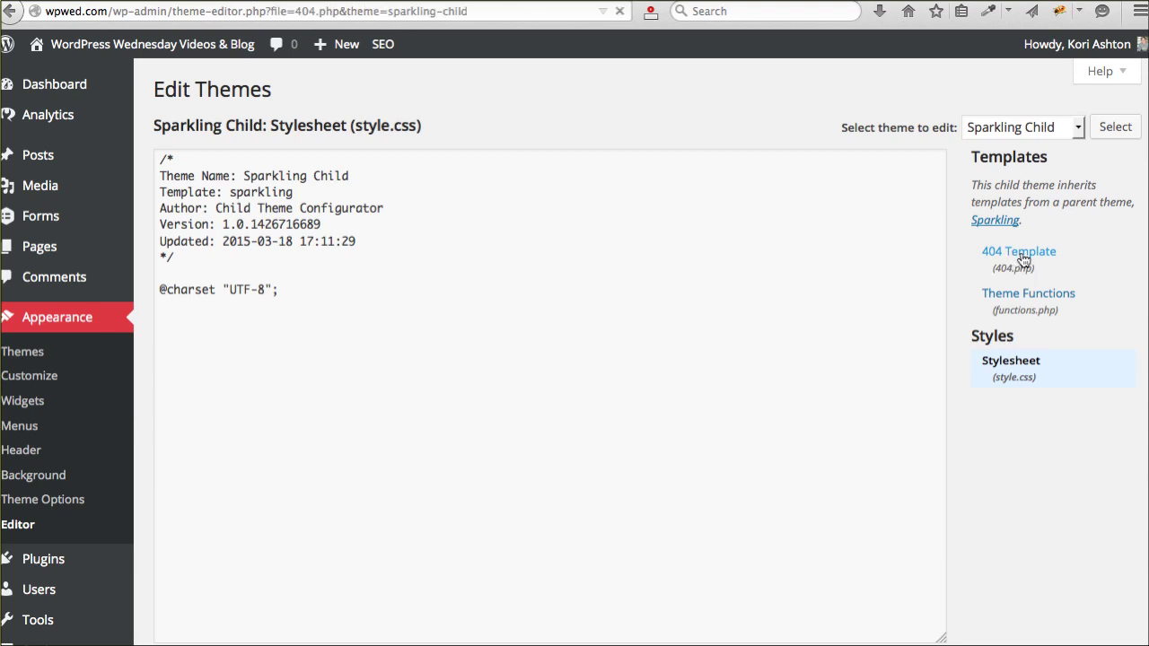
left_click(659, 370)
scroll(682, 350, "down", 2)
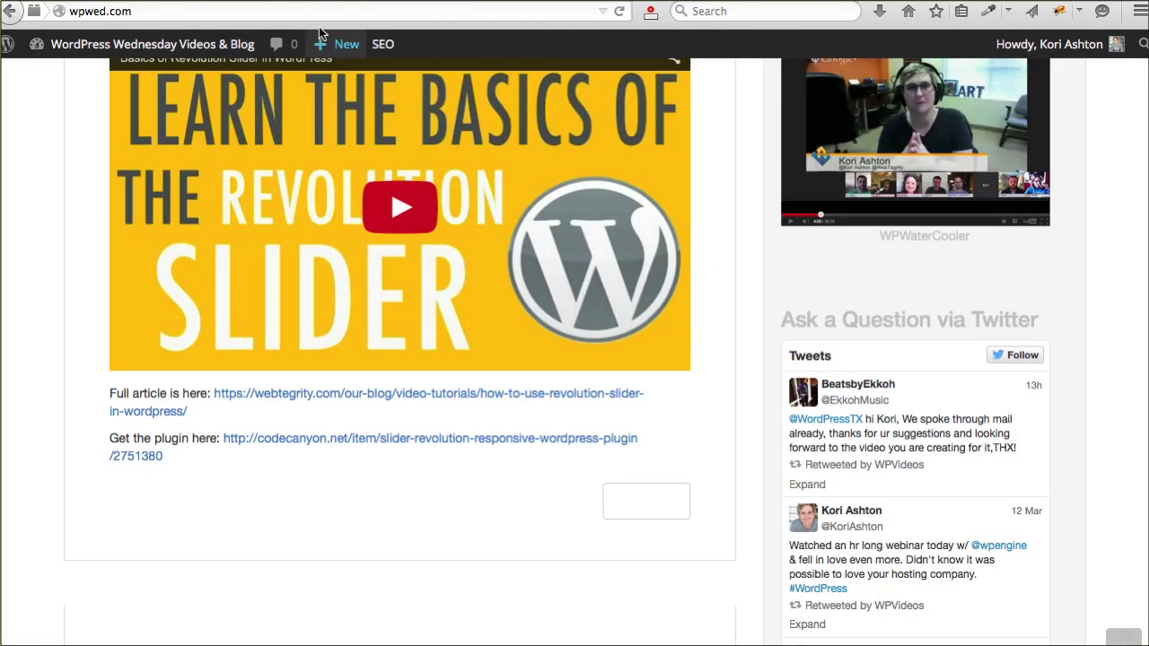
Step: Load the nonexistent address wpwed.com/lkjhadkjhdf and look over the site's current 404 page
left_click(305, 13)
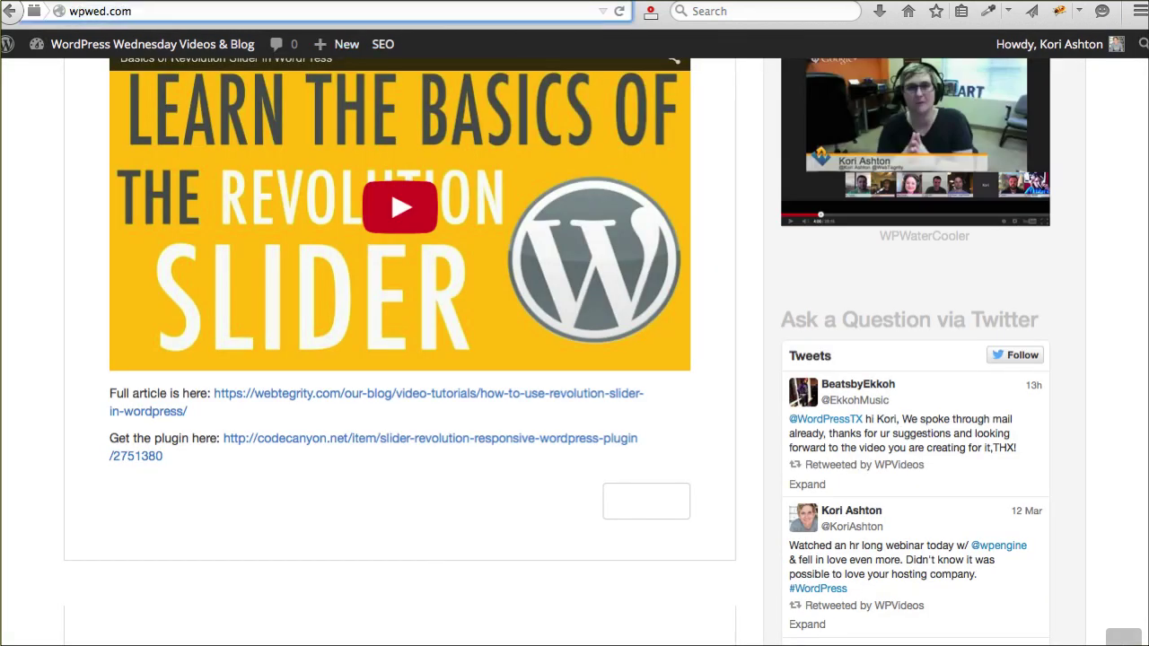
type("/lkjhadkjhdf")
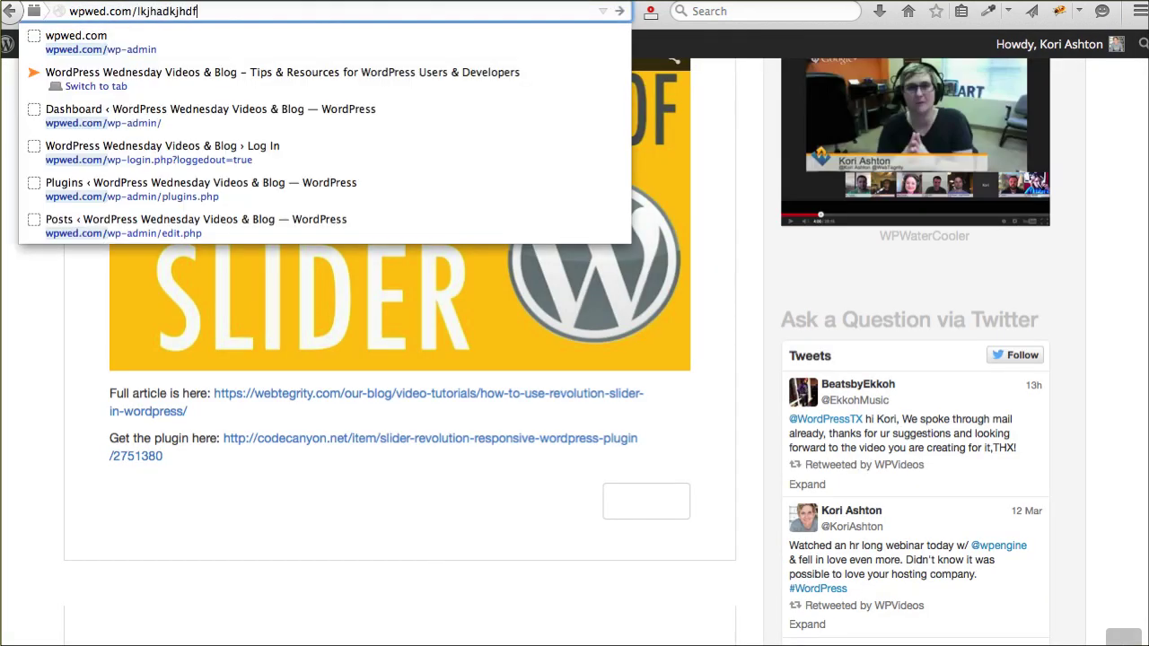
key("Return")
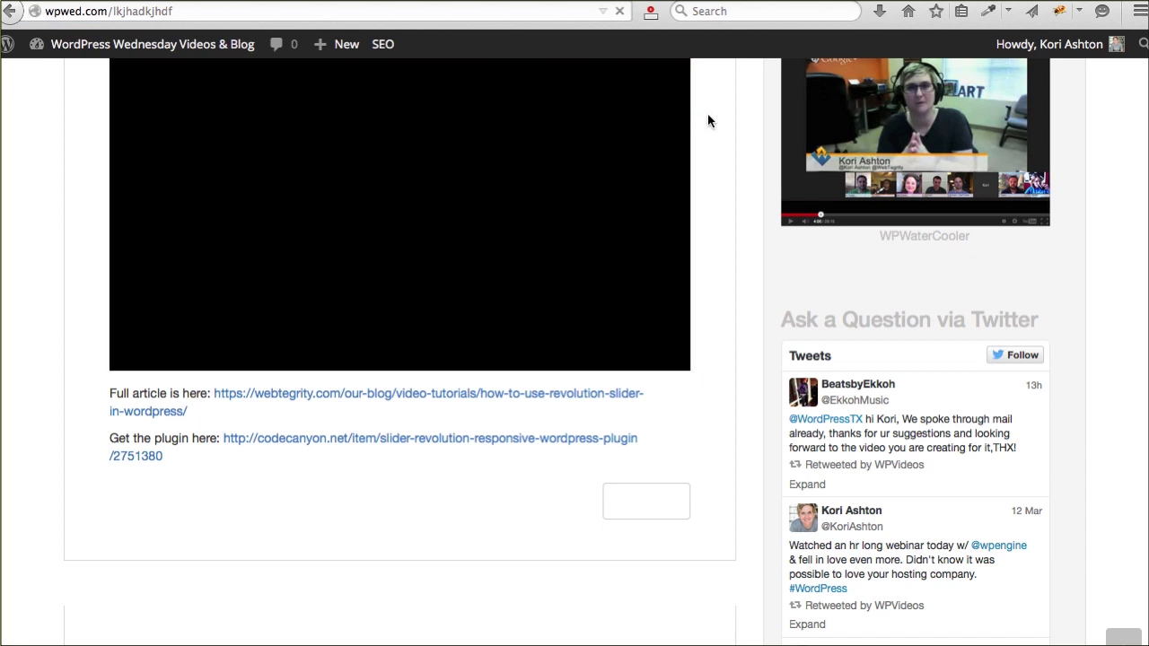
scroll(684, 201, "down", 2)
Step: Change the start of the 404.php page title to "Howdy! We're sorry that page" in place of "Woops! That page" and update the file
scroll(688, 203, "down", 1)
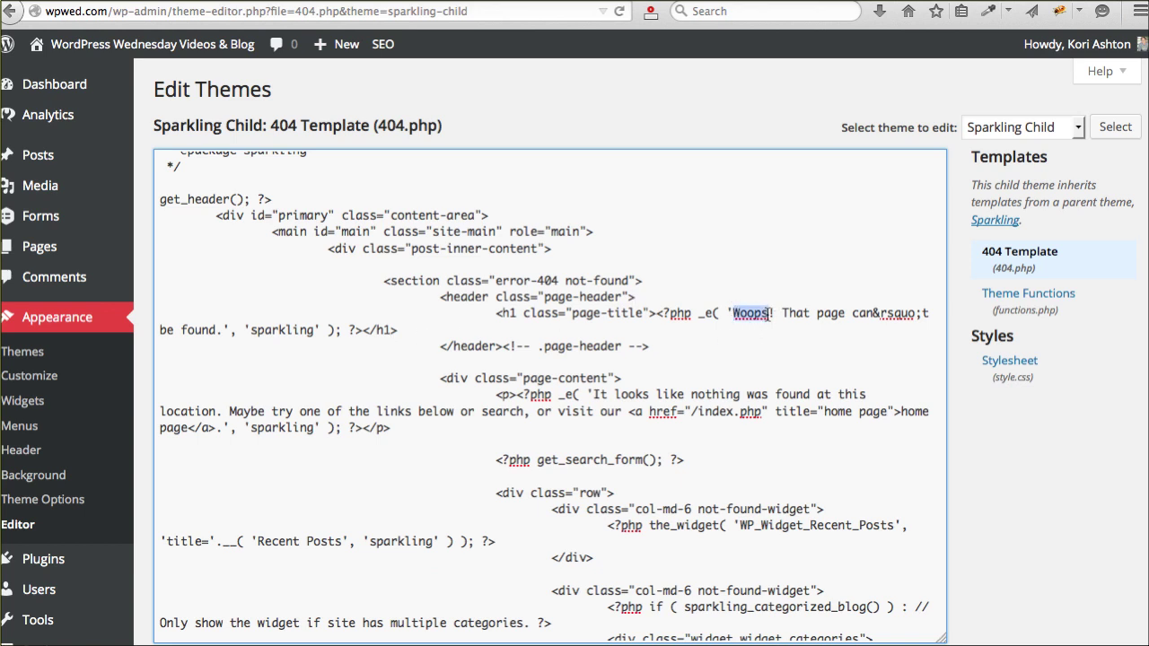
type("Howdy! We're sorry t")
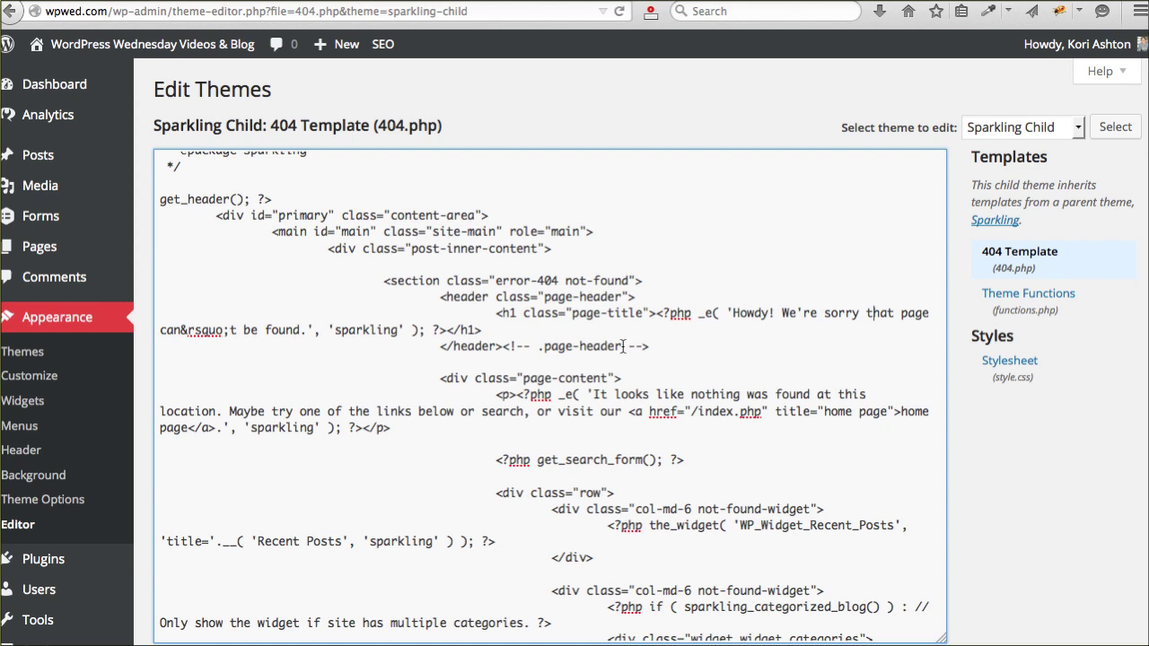
scroll(1027, 421, "down", 5)
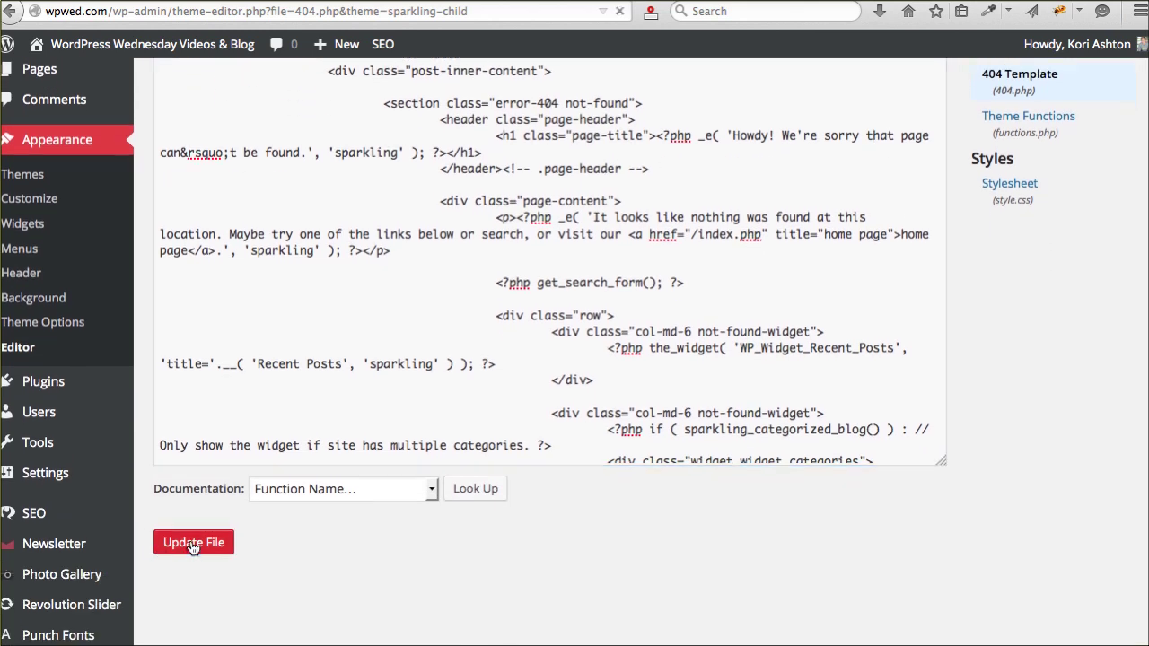
left_click(190, 544)
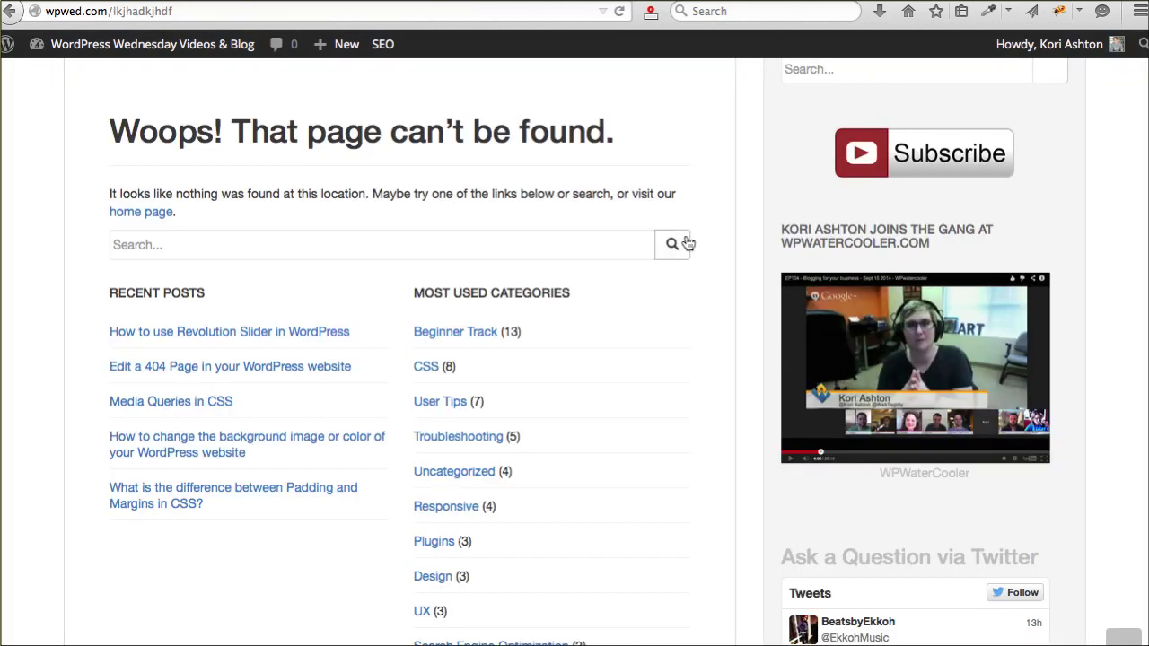
Step: Reload the nonexistent page to check the edited 404 title, and go back to the previous page
key("super+r")
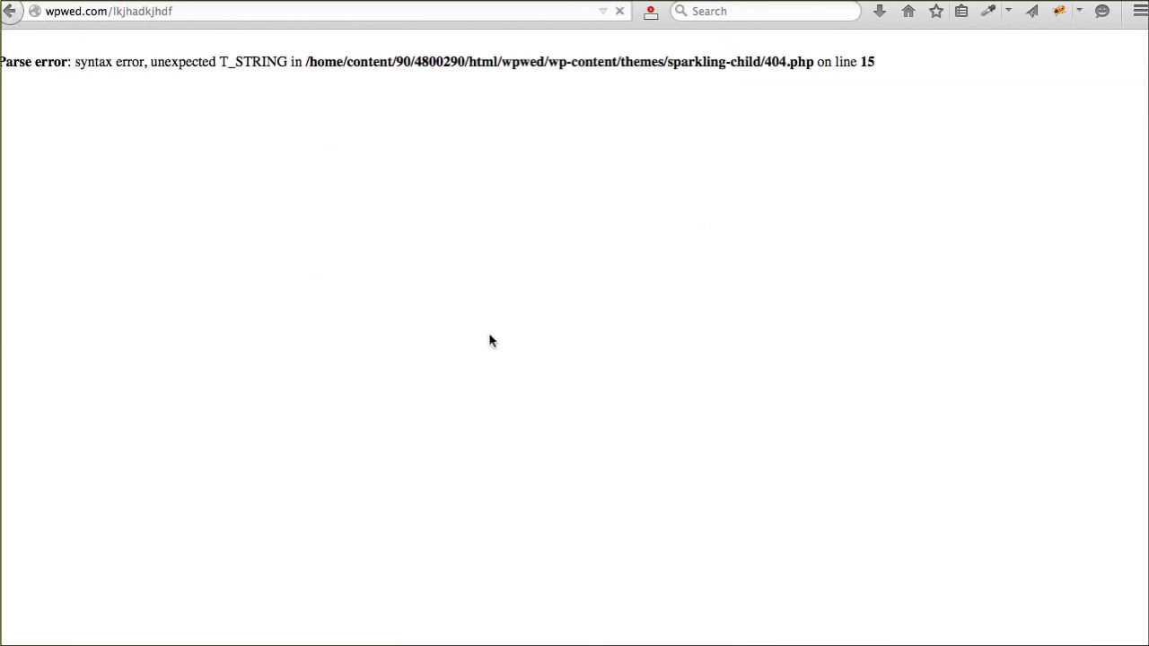
key("super+Left")
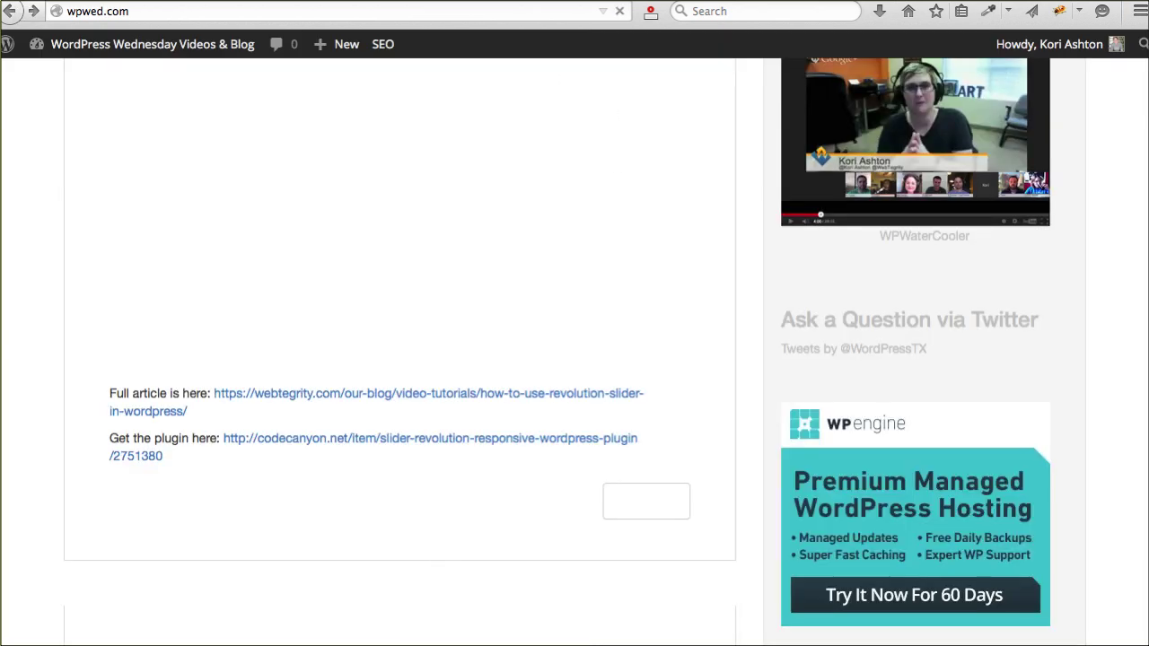
key("super+Left")
Step: Replace the apostrophe in "We're" in the 404.php page title with the entity &rsquo; and update the file
left_click(799, 368)
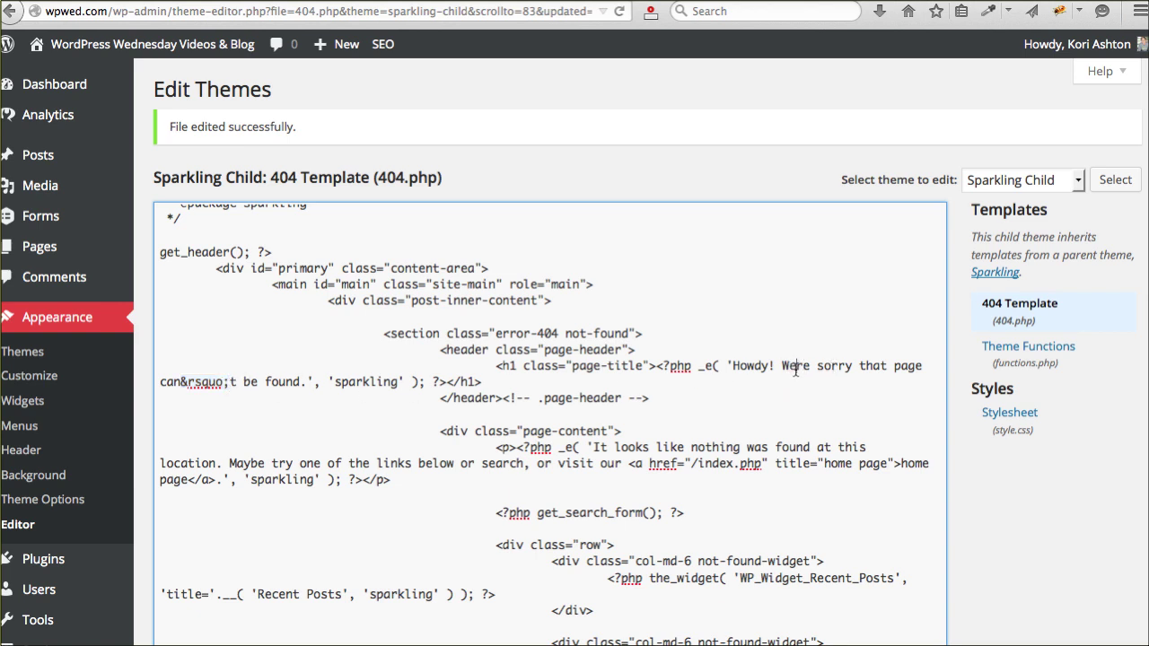
type("&rsquo;")
scroll(943, 454, "down", 5)
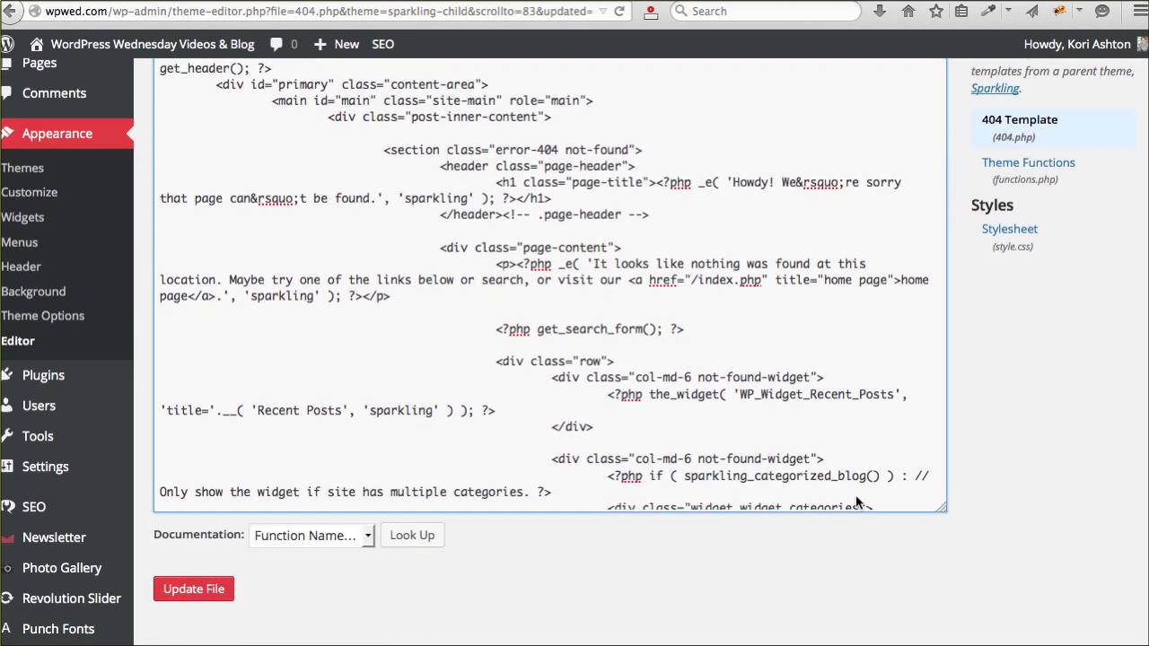
left_click(166, 561)
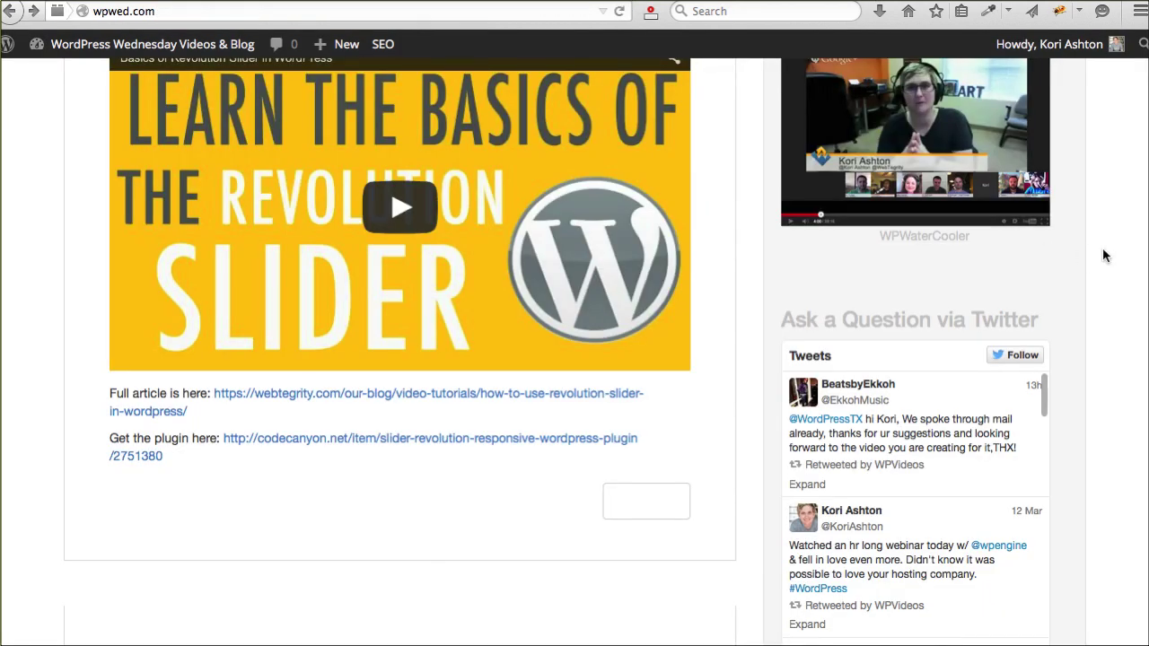
Step: Load the nonexistent address wpwed.com/kja;ldjk to check the site's 404 page with the corrected title
scroll(1116, 257, "up", 5)
scroll(743, 54, "up", 3)
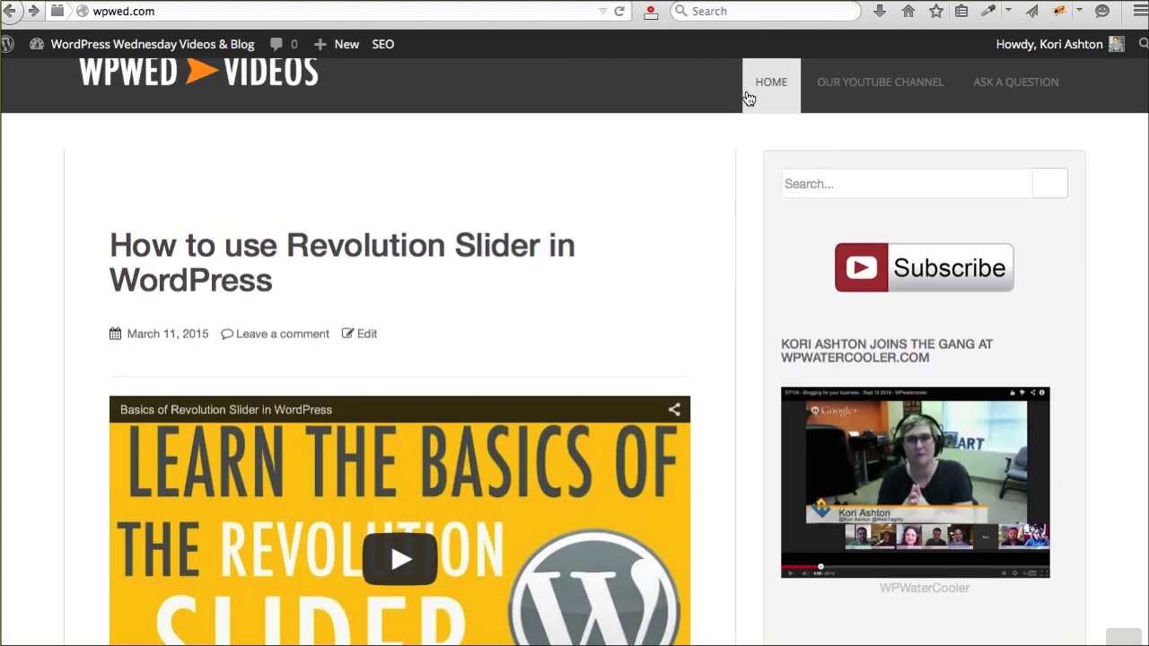
left_click(238, 11)
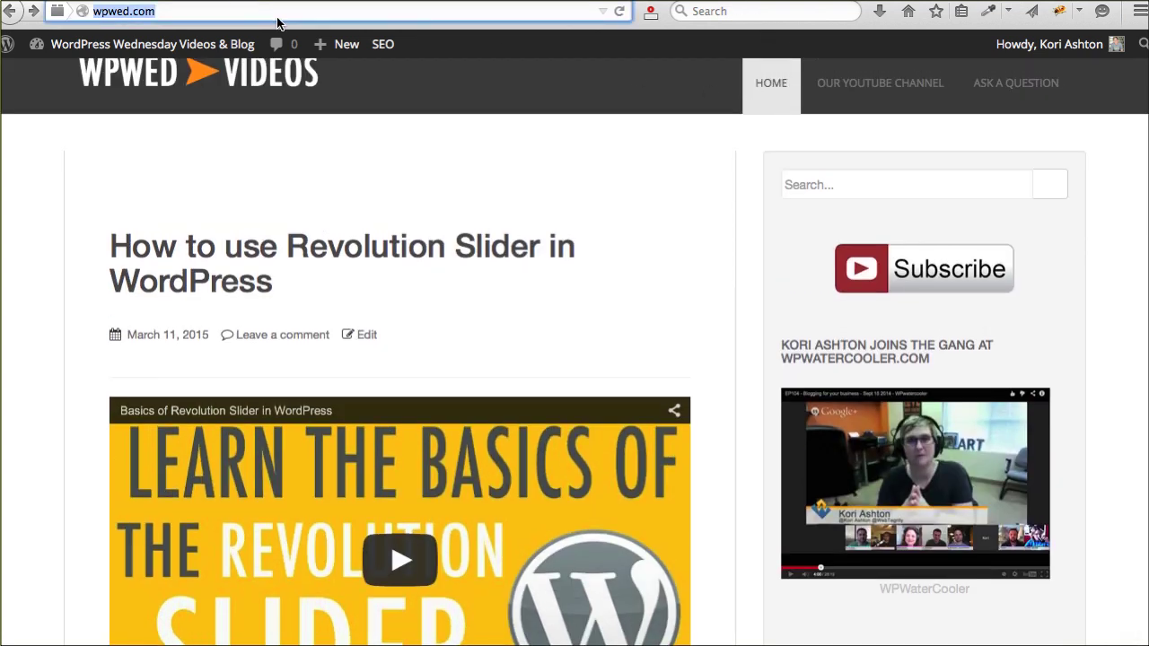
type("/")
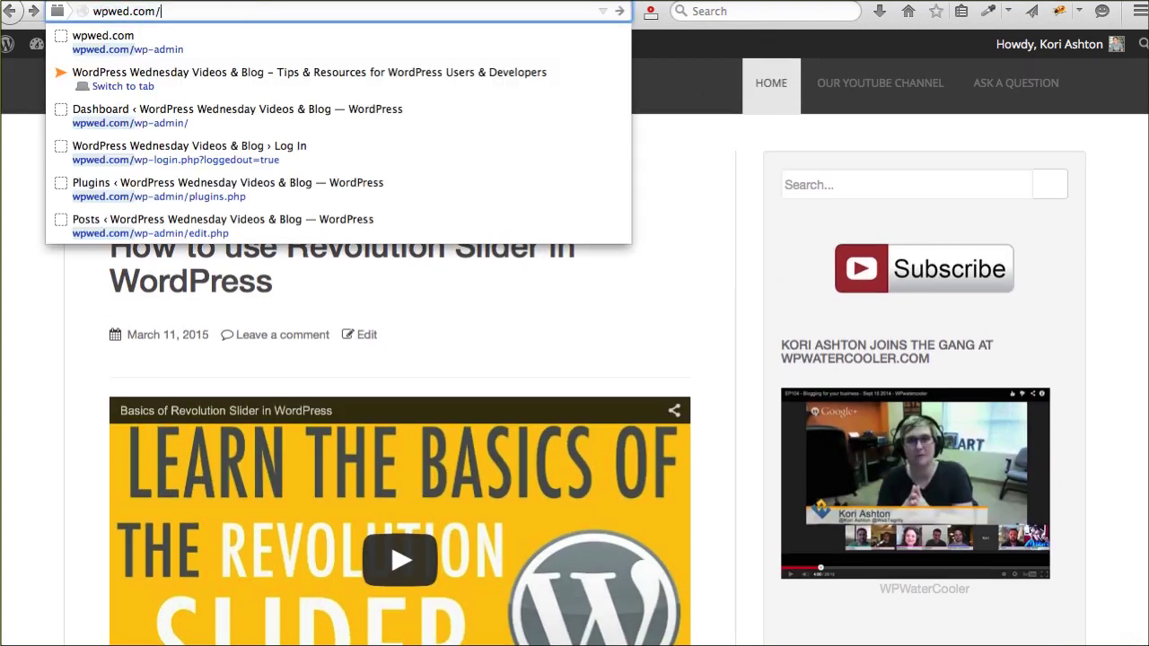
type("kja;ldjk")
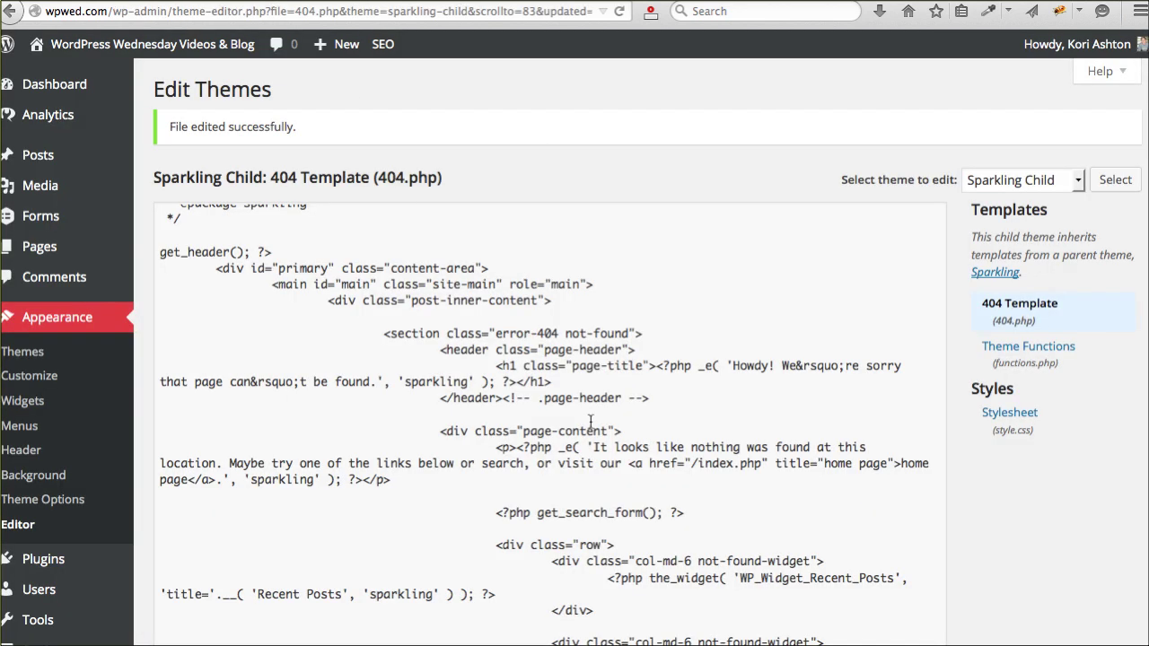
Step: Open the template files section of the Child Theme Configurator and mark the parent's header template for copying
left_click(691, 398)
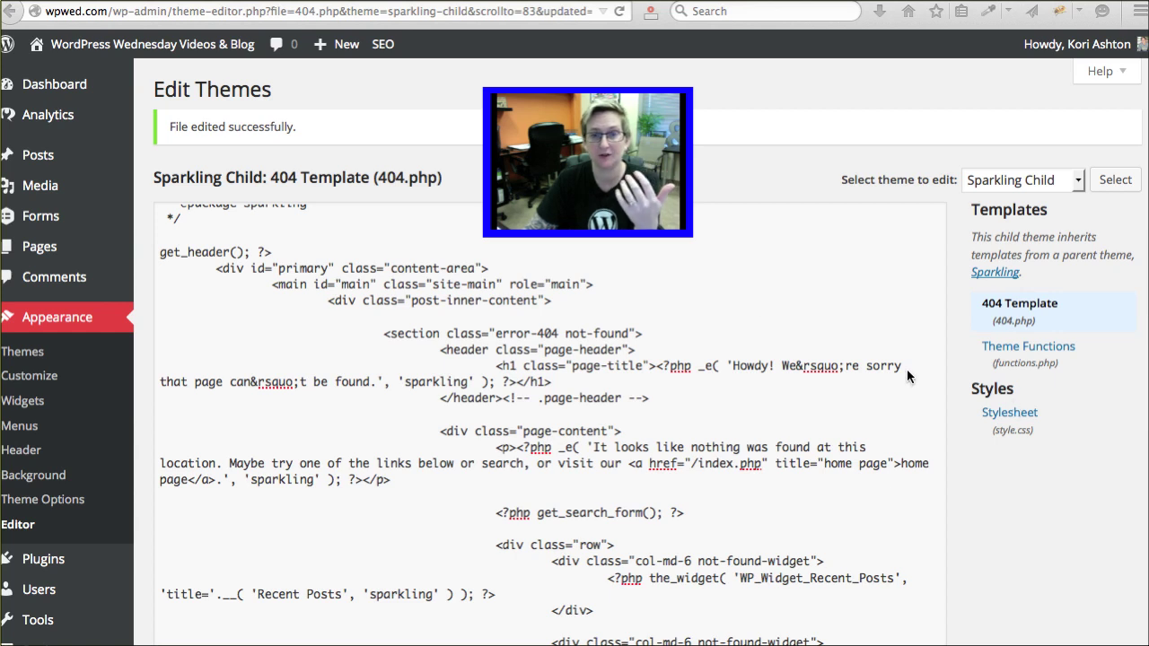
scroll(52, 412, "down", 5)
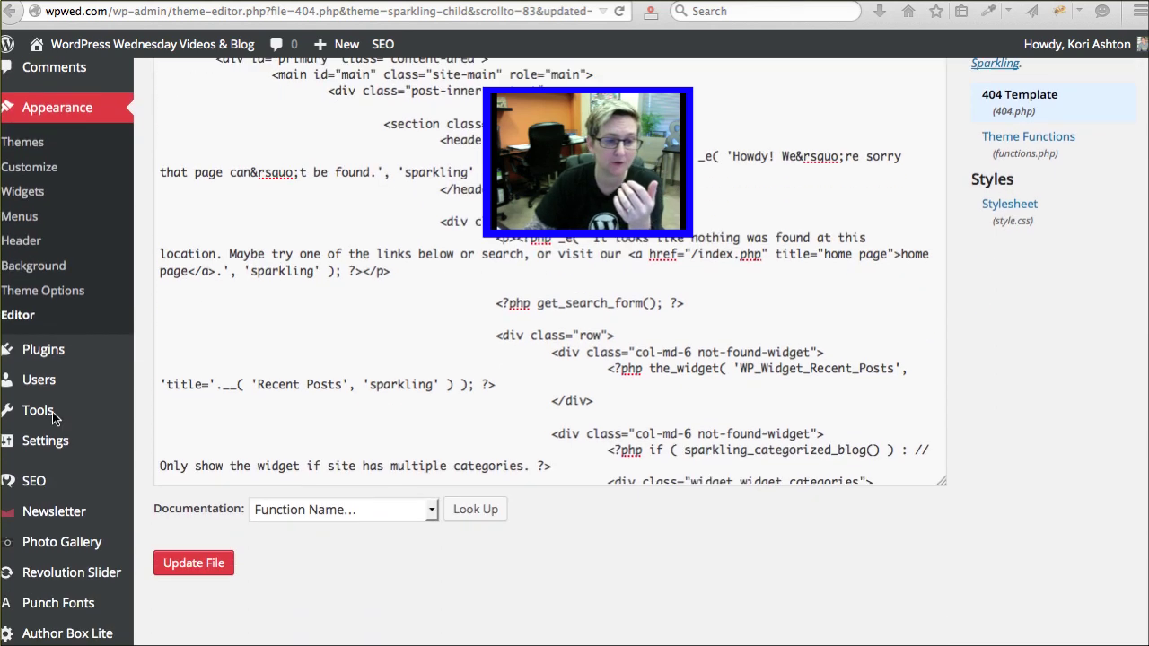
mouse_move(41, 414)
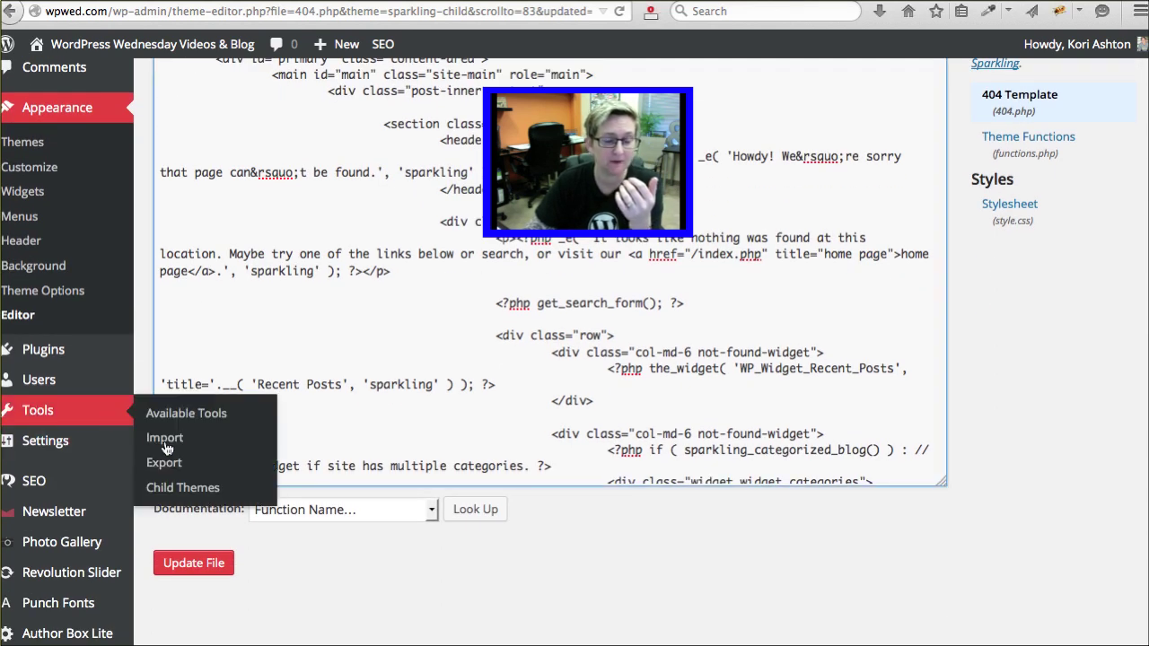
left_click(194, 490)
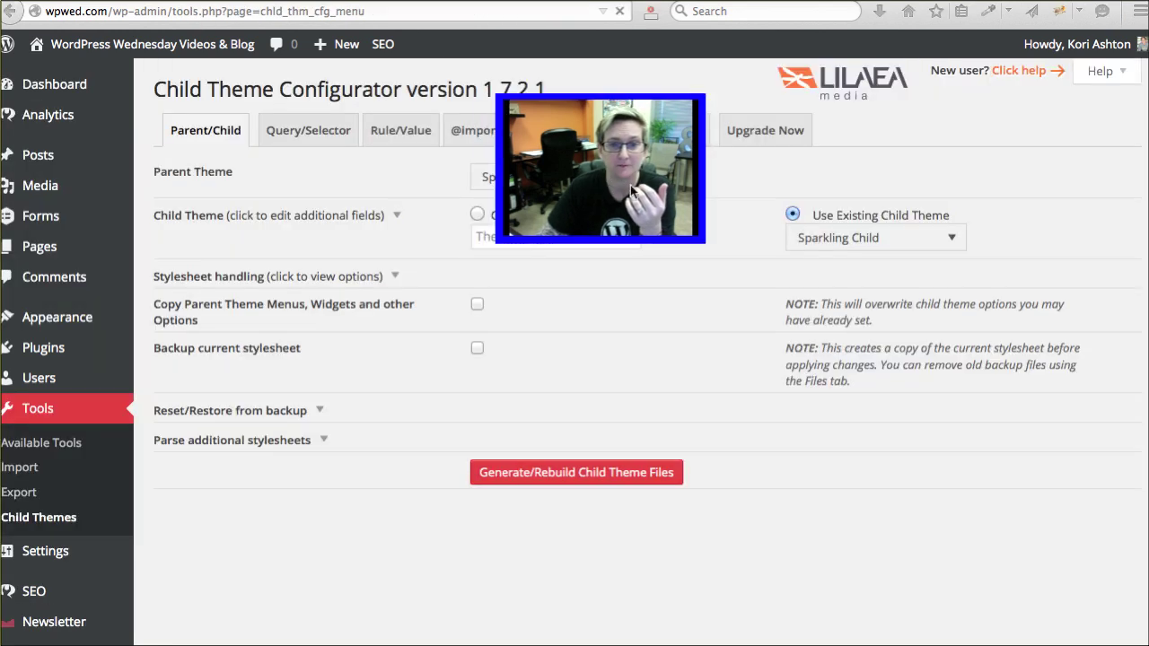
left_click(687, 132)
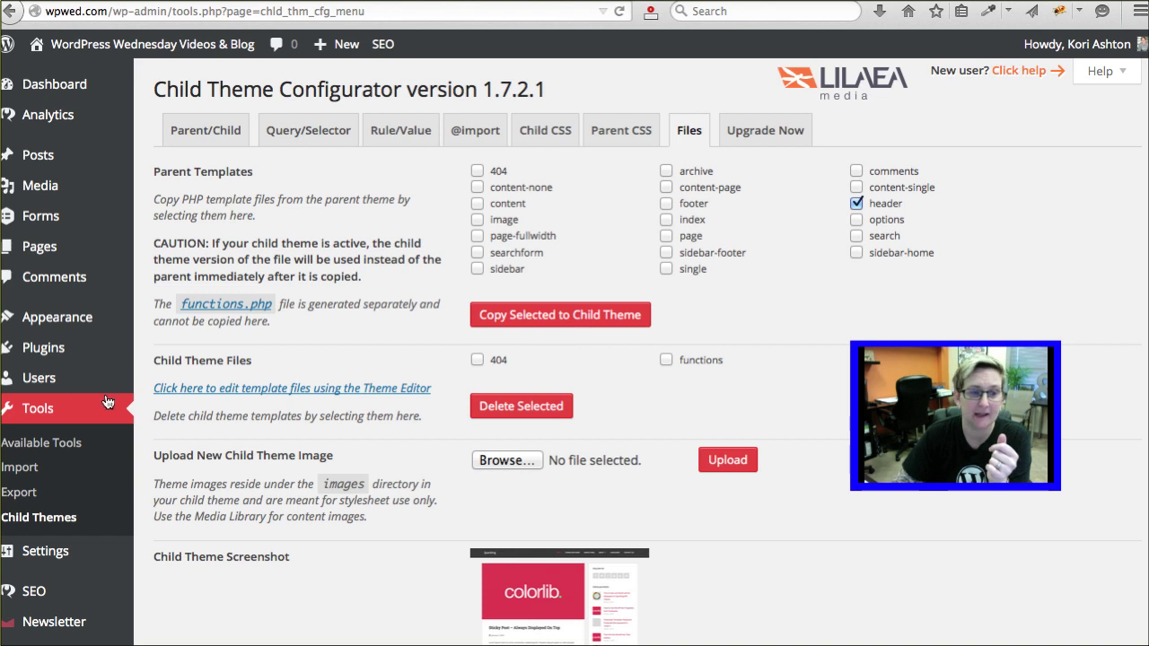
Step: Open the theme file editor, review the themes available for editing, and keep Sparkling Child selected
mouse_move(63, 319)
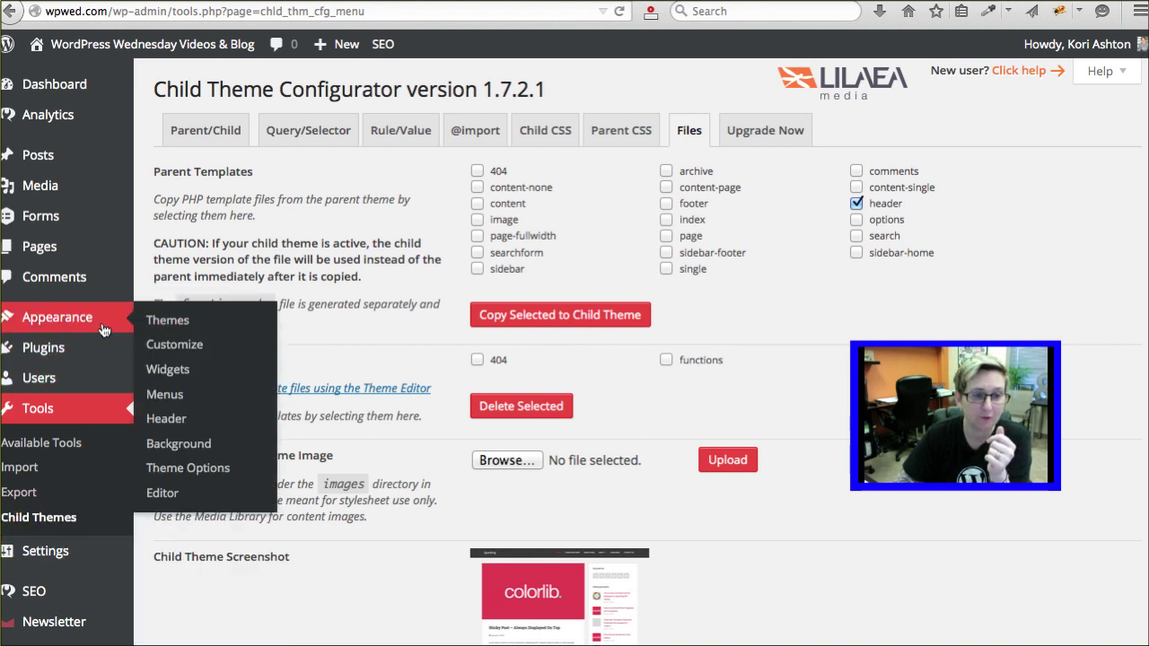
left_click(163, 493)
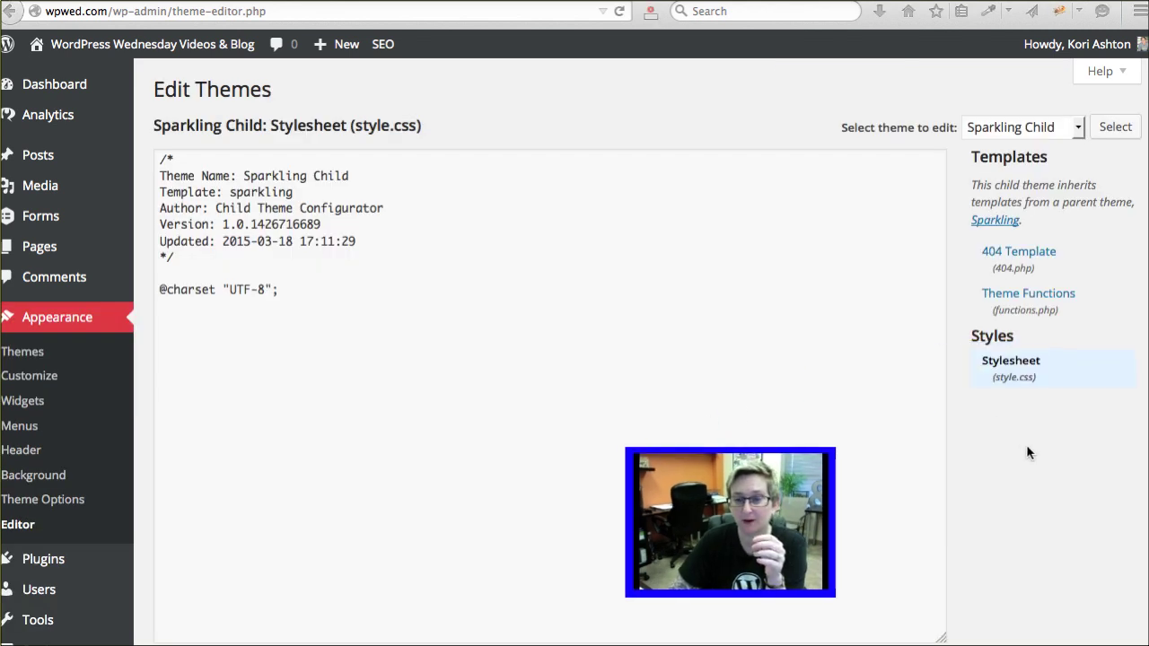
left_click(987, 127)
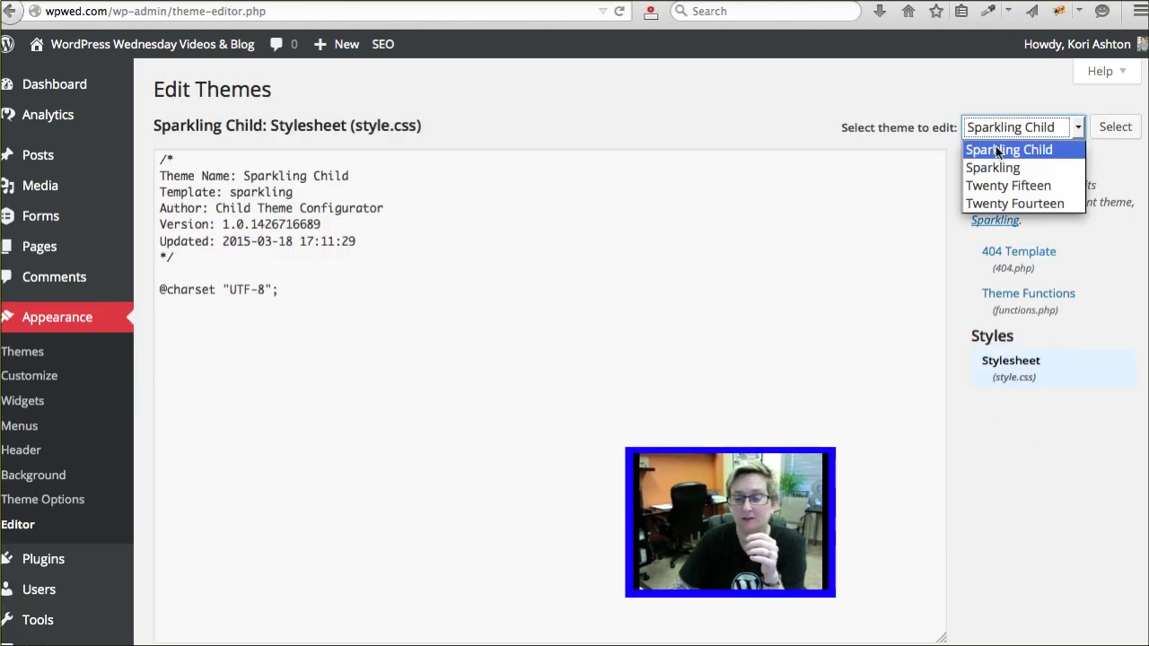
left_click(995, 146)
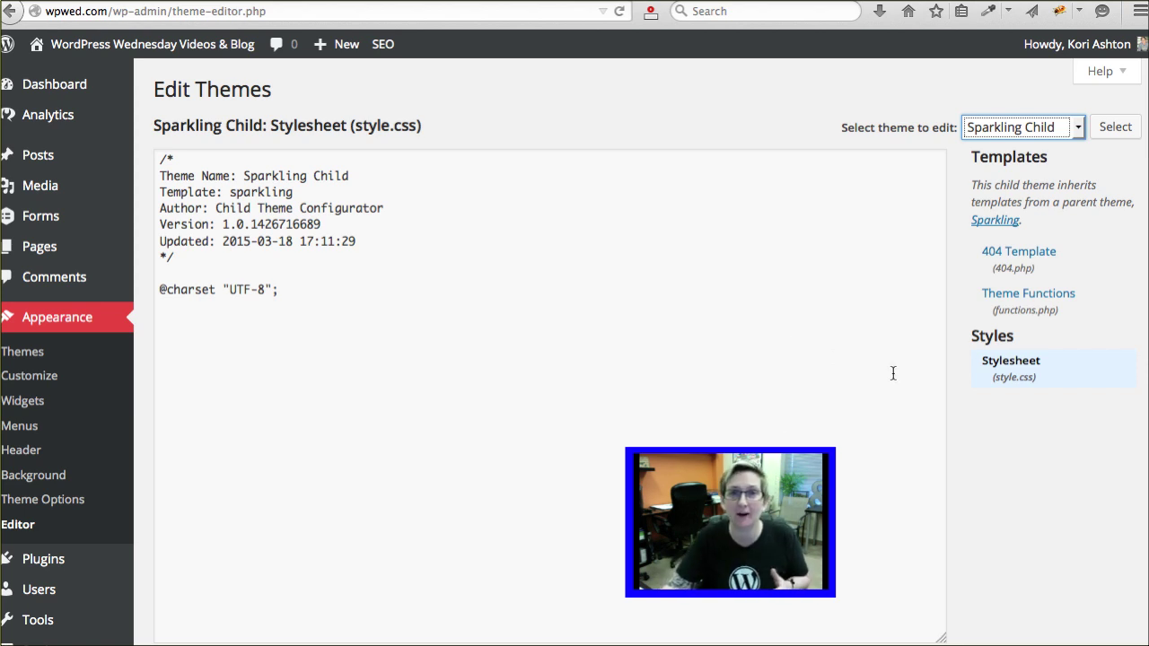
left_click_drag(626, 448, 452, 314)
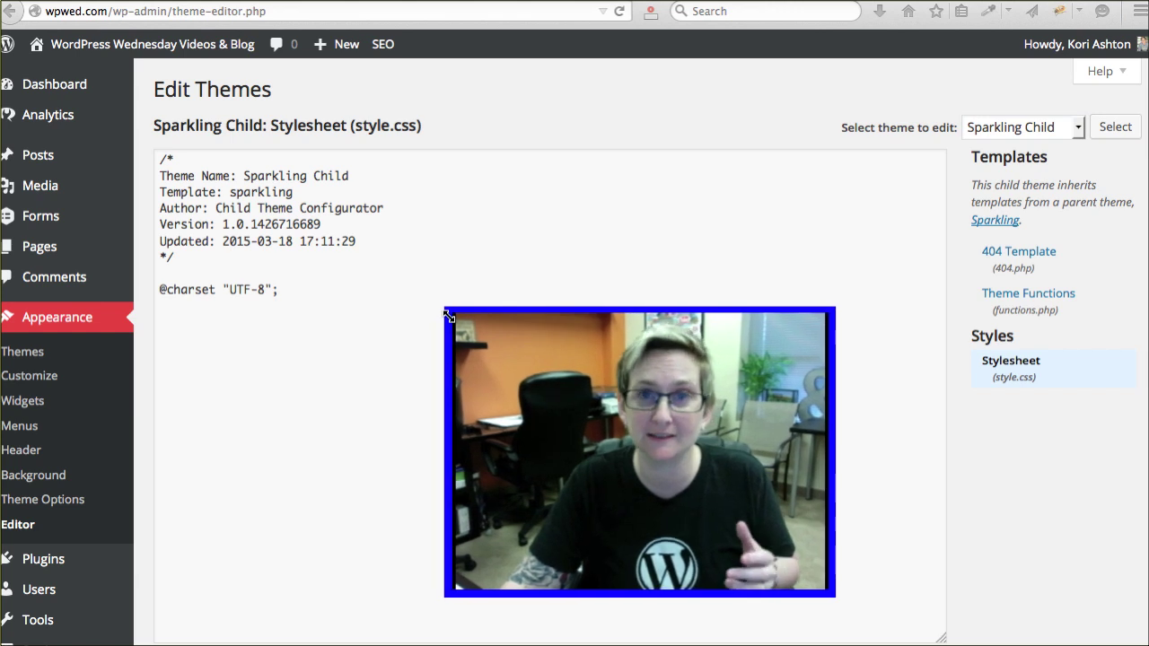